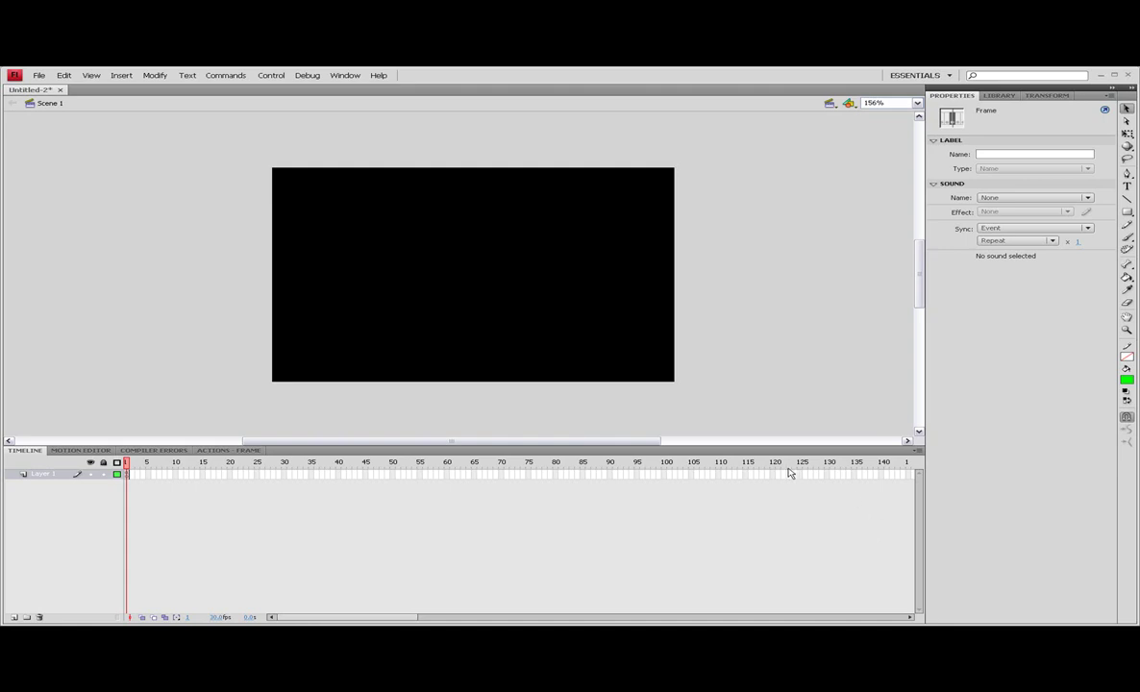
- Preview the finished falling-code animation, then close the preview window
click(753, 291)
key(ctrl+Return)
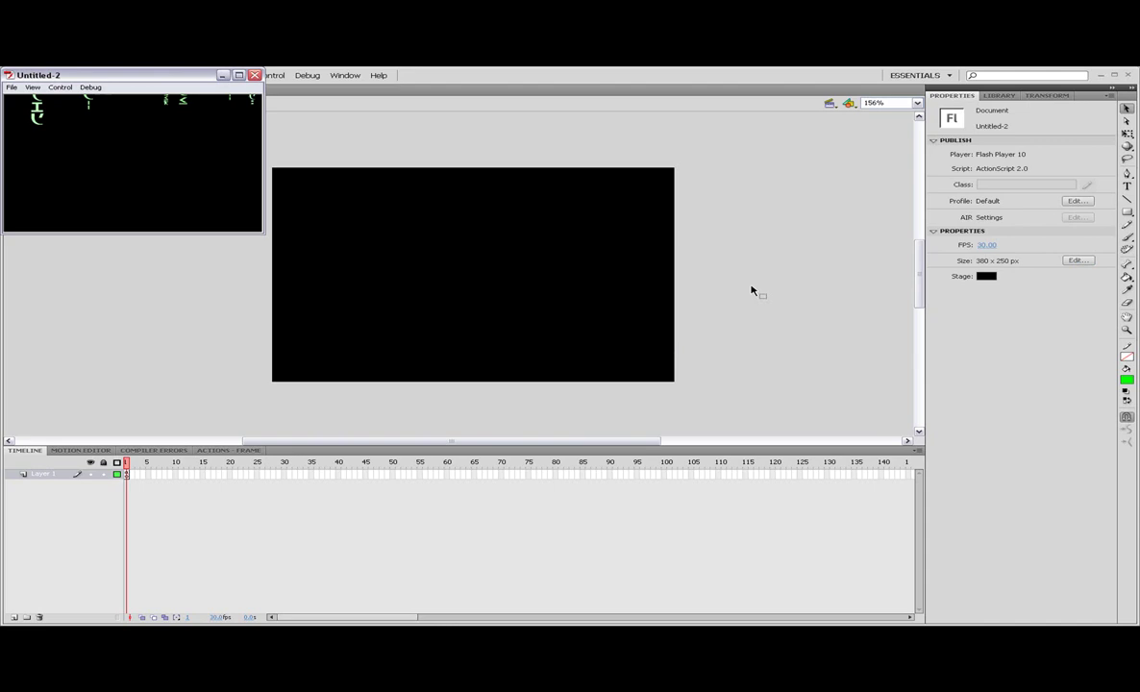
drag(137, 76, 343, 127)
click(462, 126)
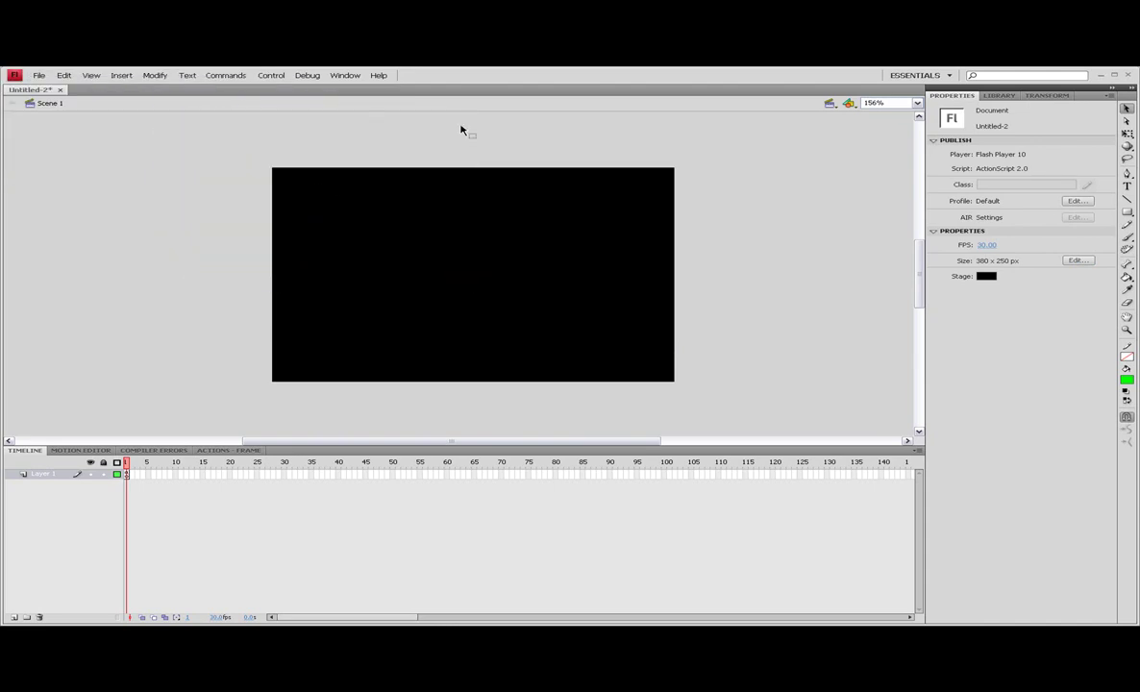
- Create a new ActionScript 2.0 Flash file
click(40, 76)
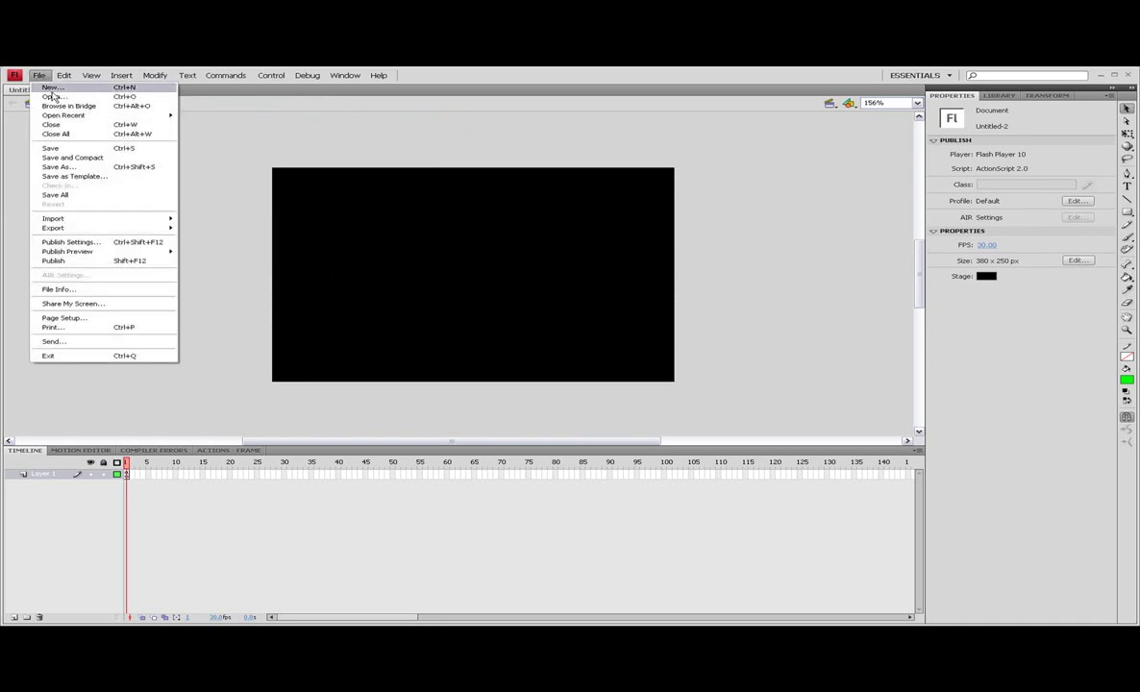
click(52, 89)
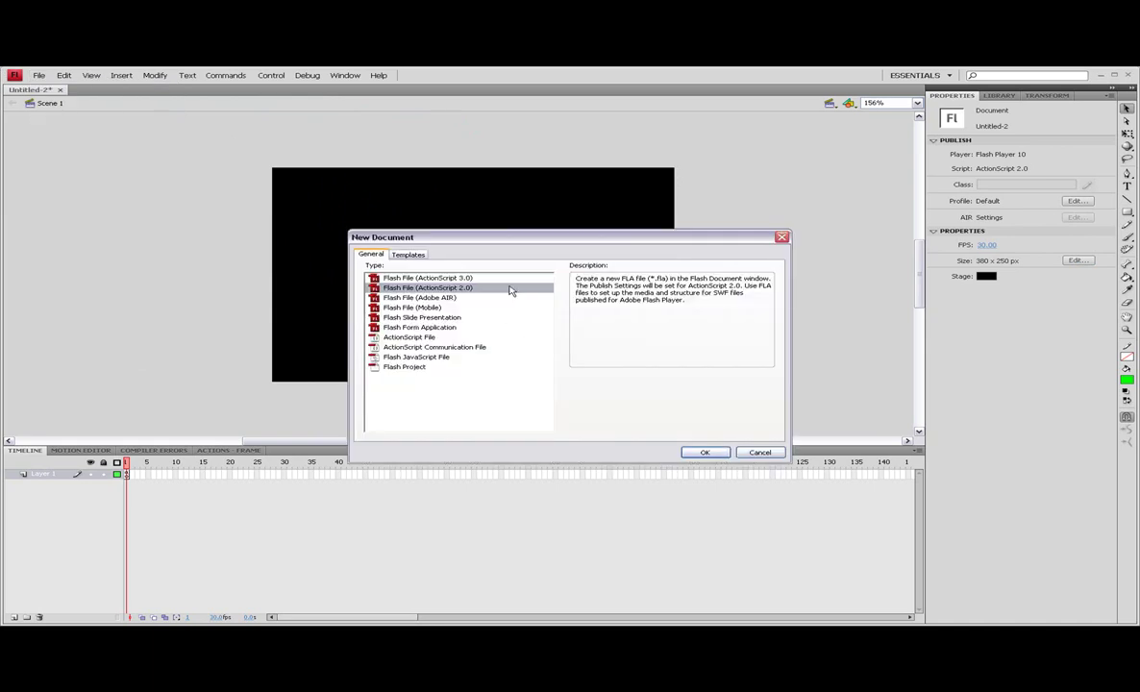
click(705, 453)
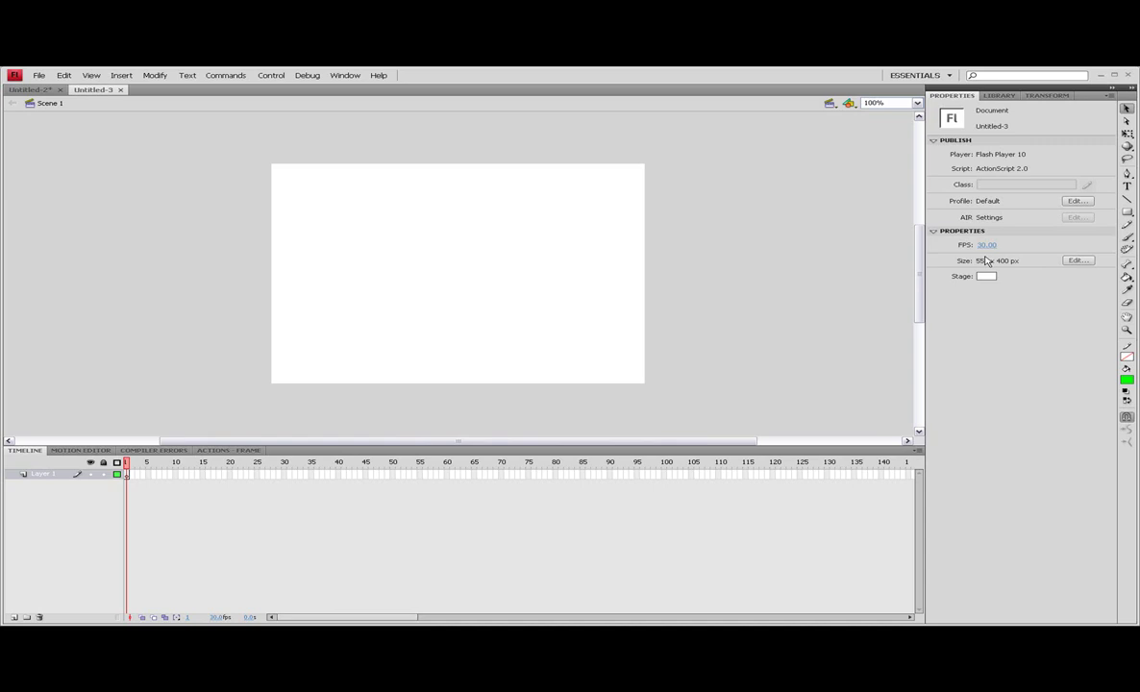
- Set the stage size to 380 x 250 px with a black background
click(1076, 259)
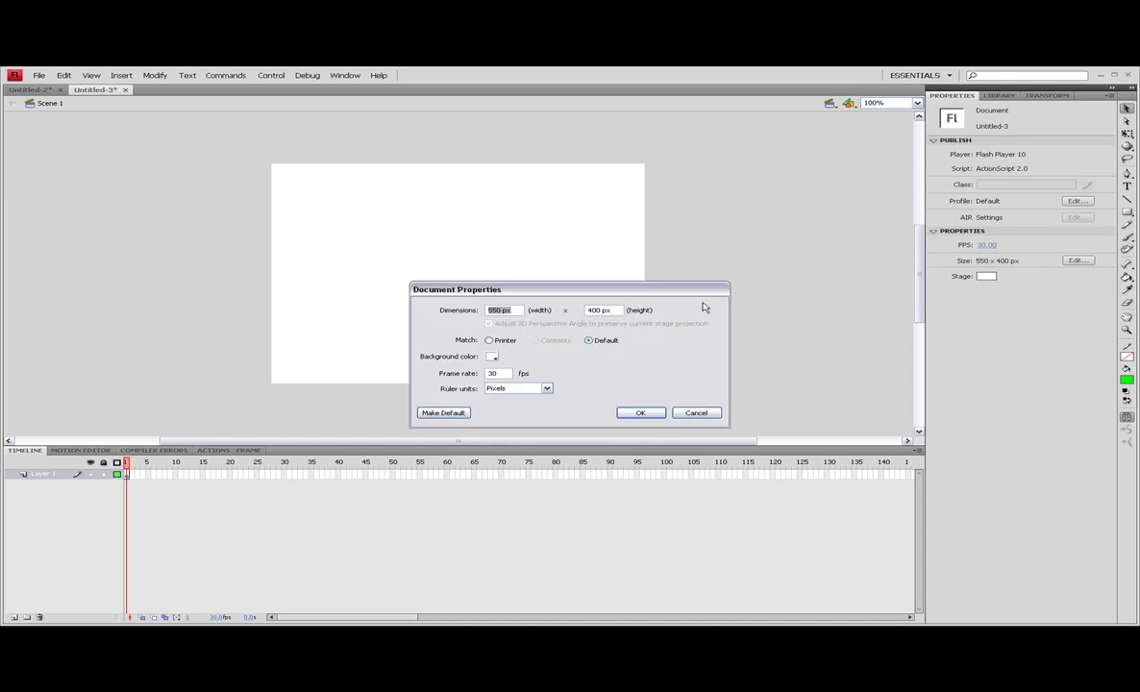
text(38)
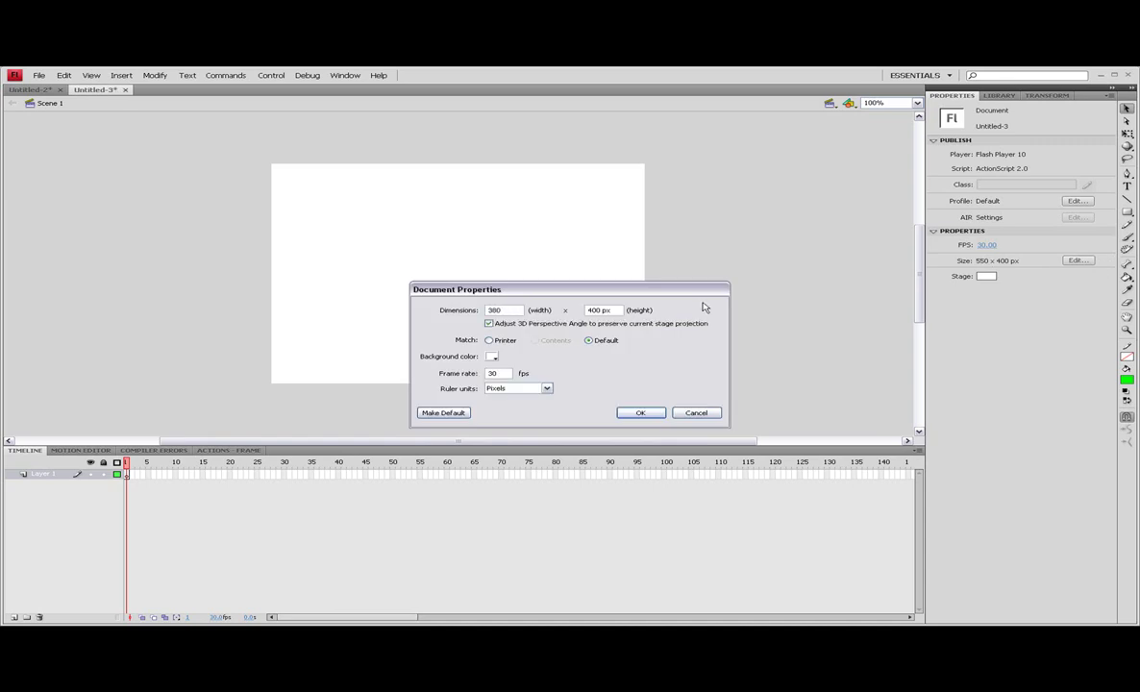
text(0)
key(Tab)
text(2)
click(492, 356)
click(500, 384)
click(646, 412)
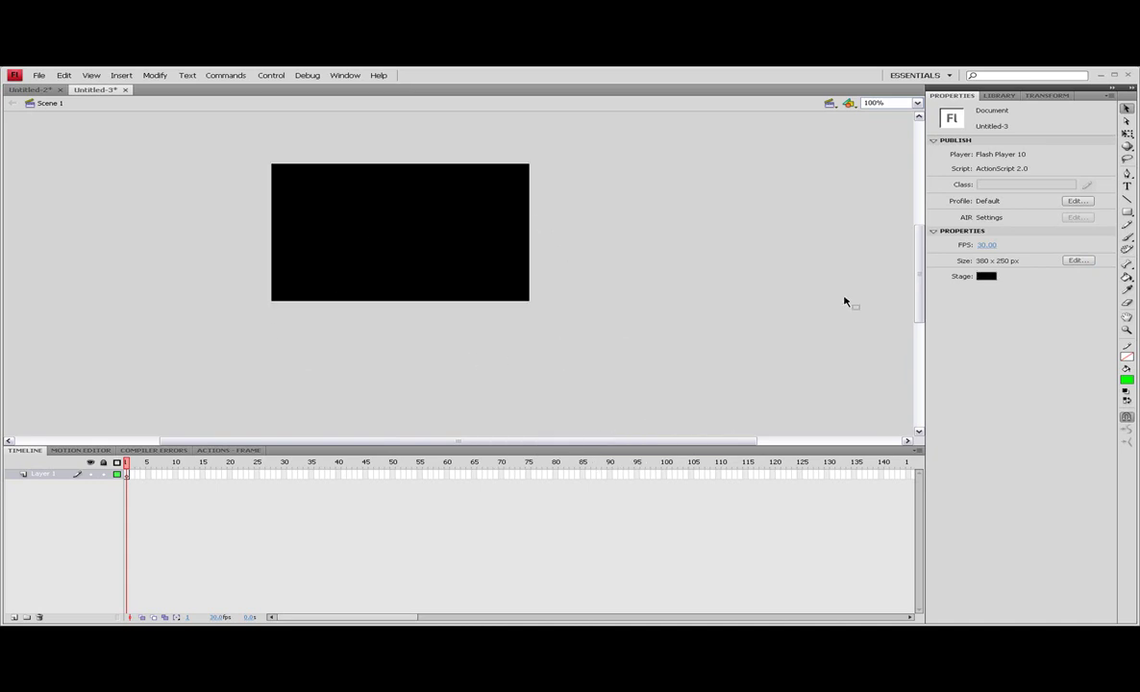
- Draw a green 20 pt mCode15 Dynamic Text box near the stage's upper left
drag(920, 268, 920, 251)
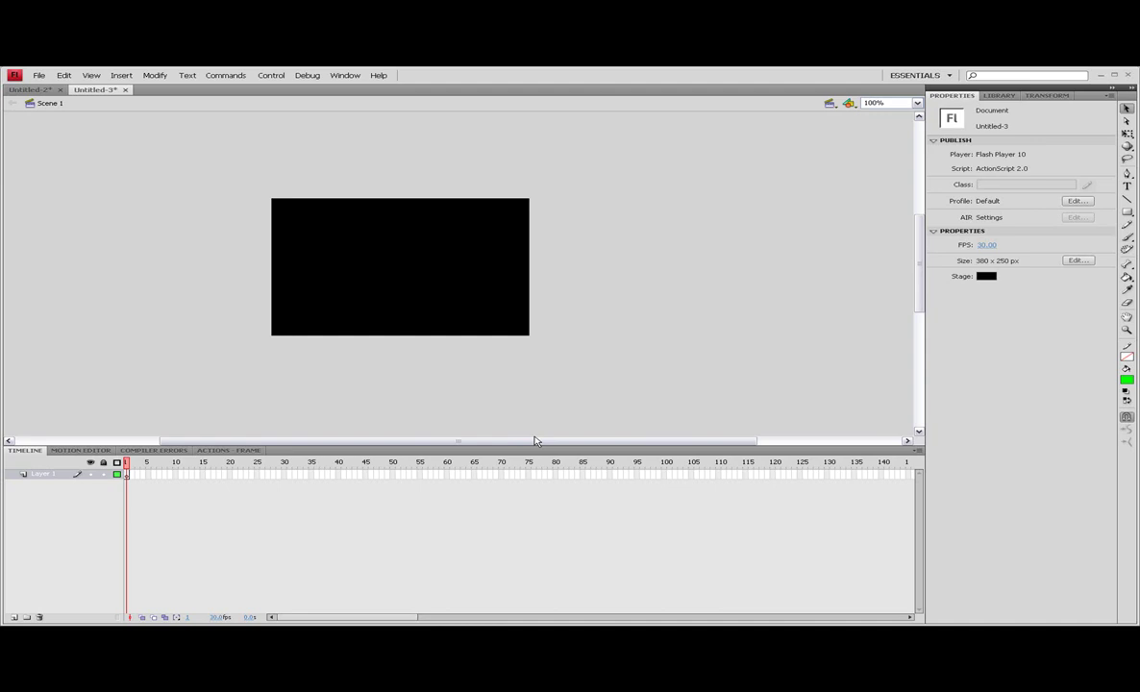
drag(537, 442, 526, 441)
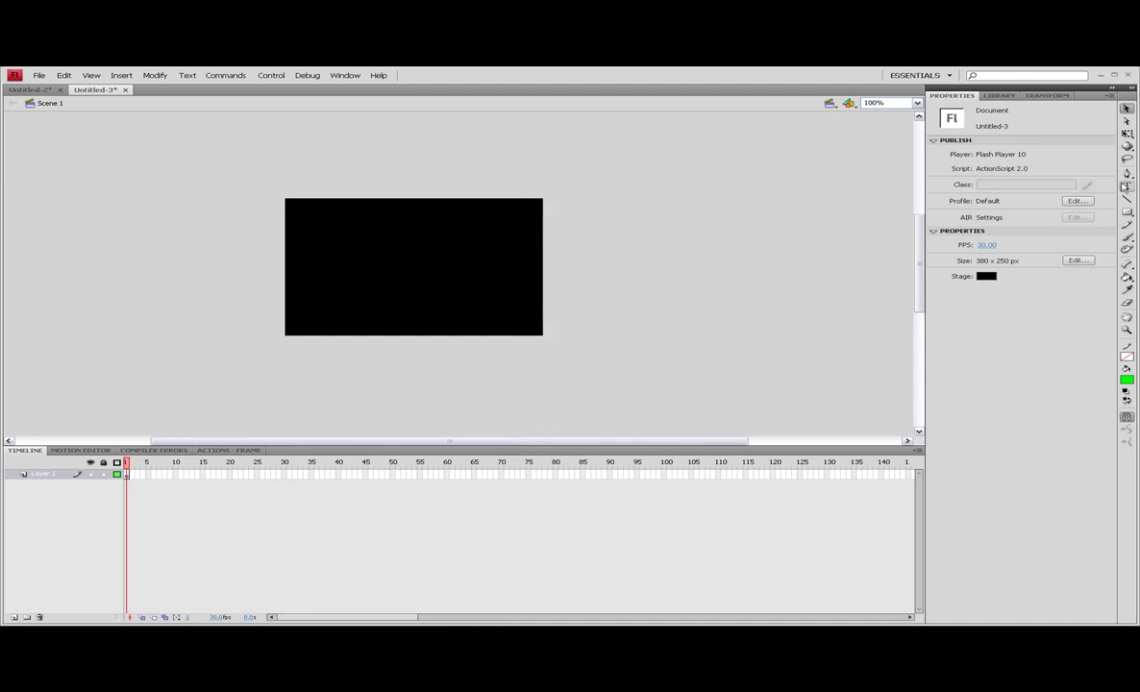
key(t)
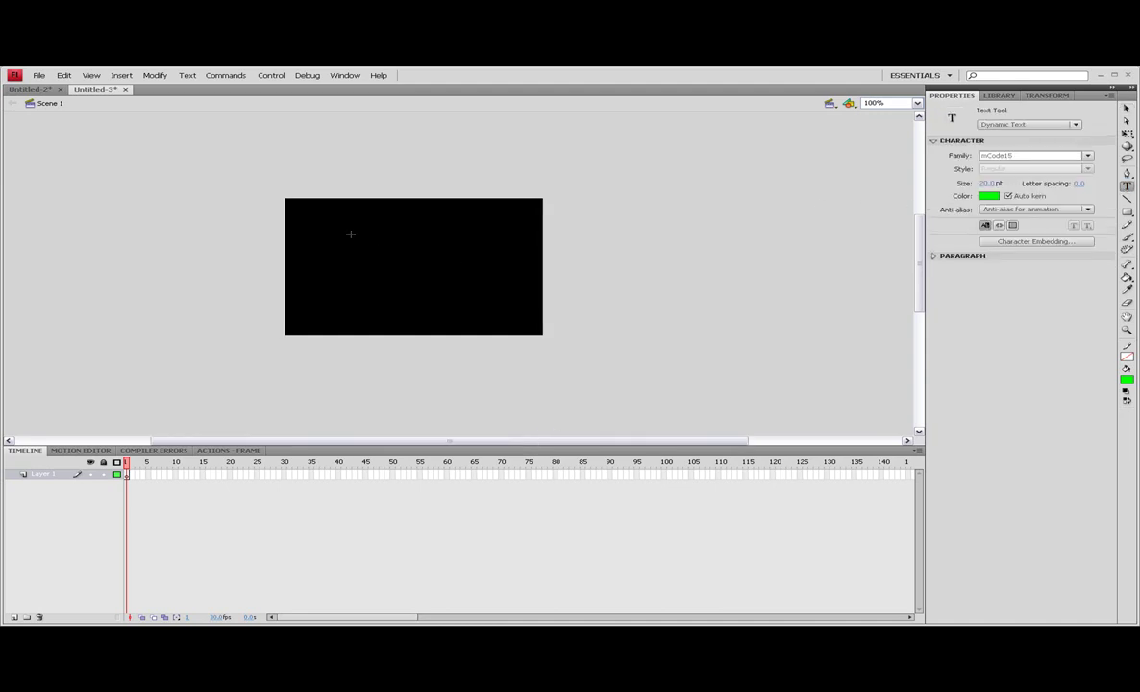
drag(349, 234, 421, 236)
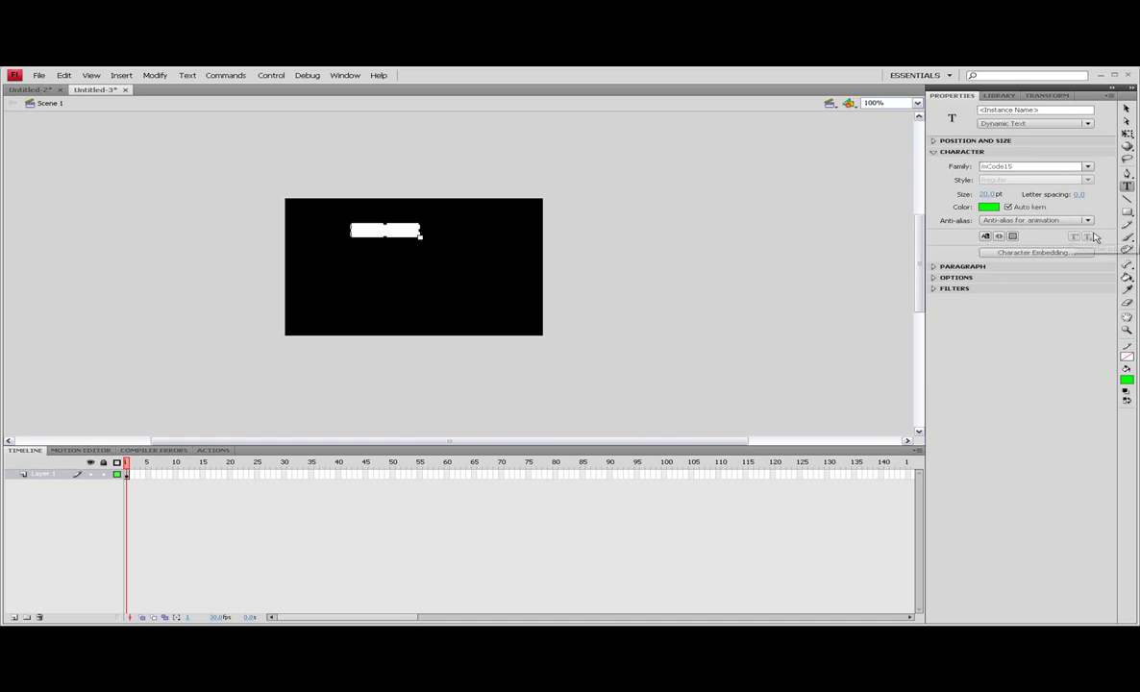
- Name the text field Neo, narrow it to one character, and move it toward the centre
click(1044, 110)
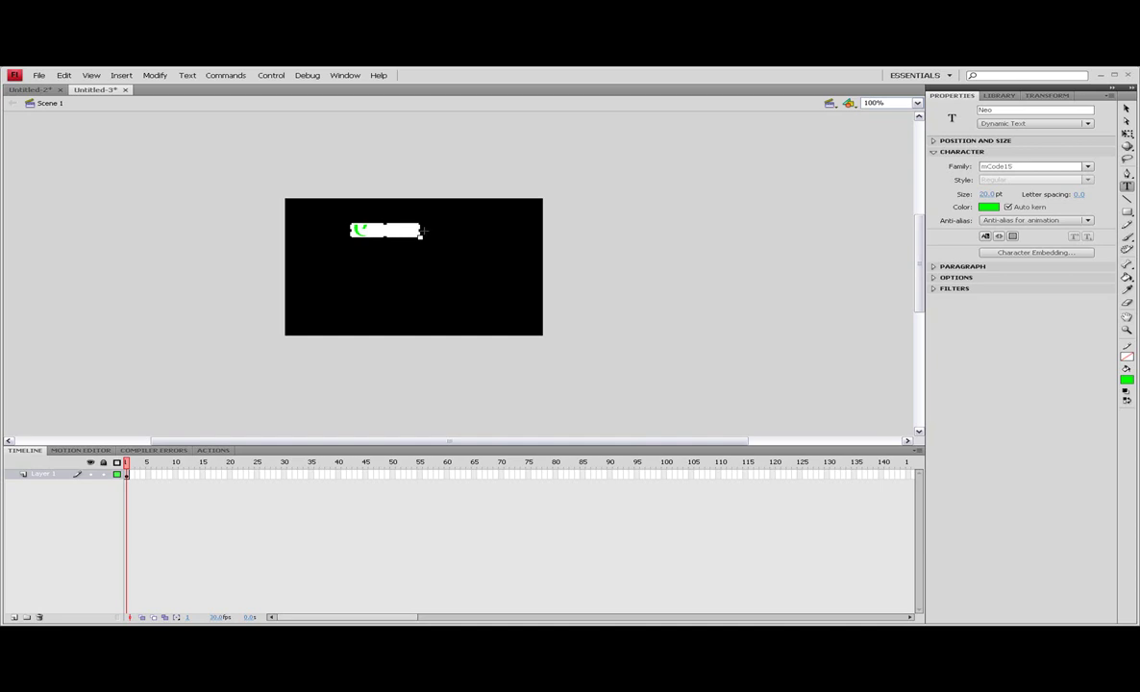
drag(423, 230, 376, 233)
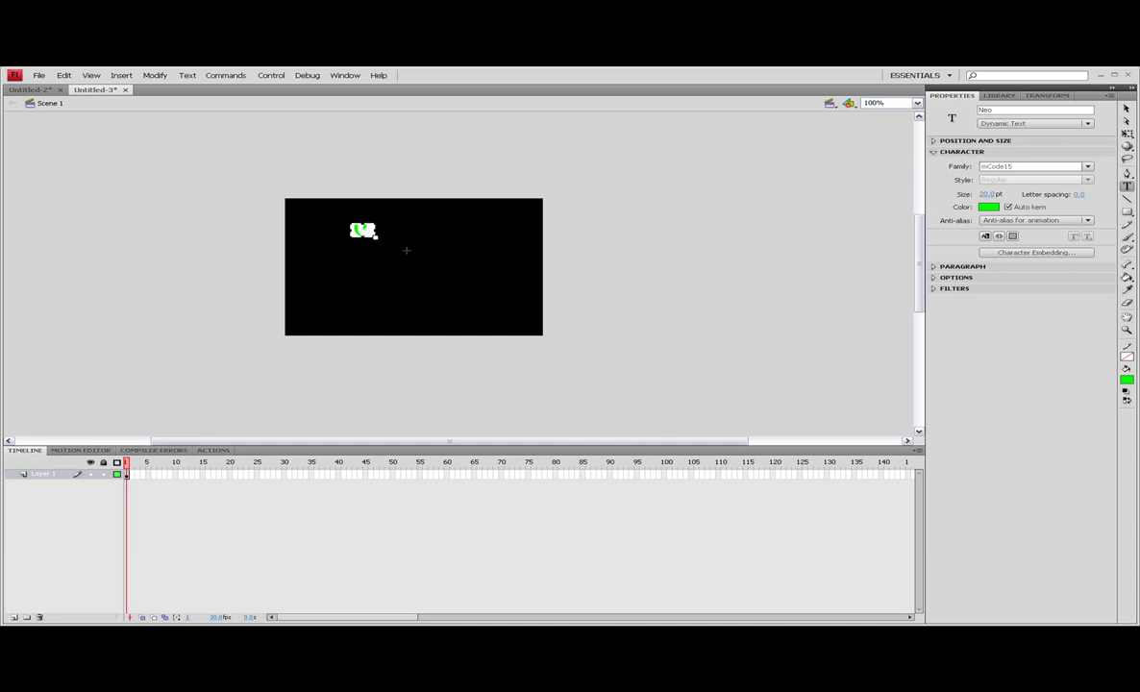
key(Escape)
key(v)
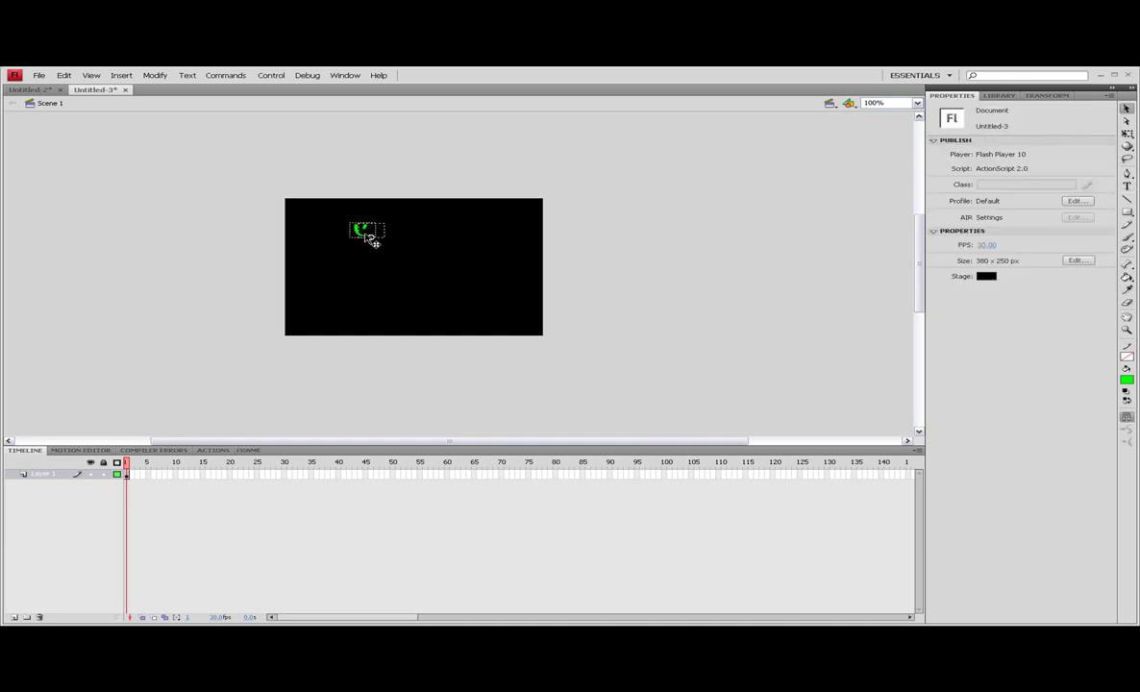
drag(372, 240, 417, 248)
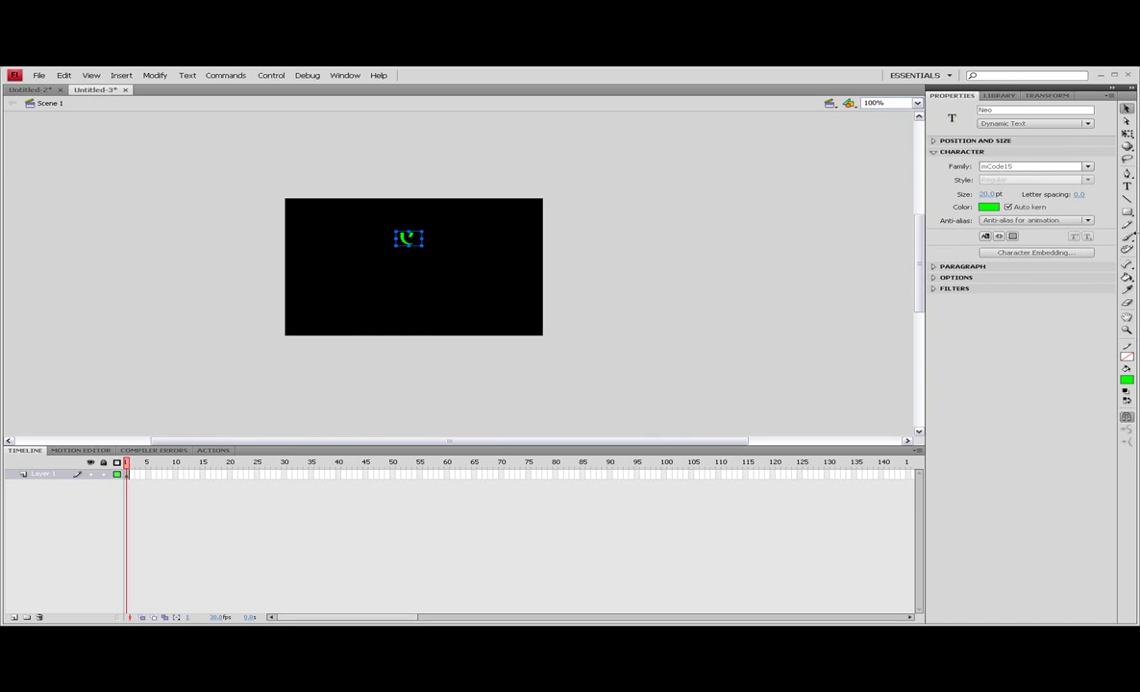
- Embed the Lowercase [a..z] glyphs for the text field
click(1067, 253)
click(562, 302)
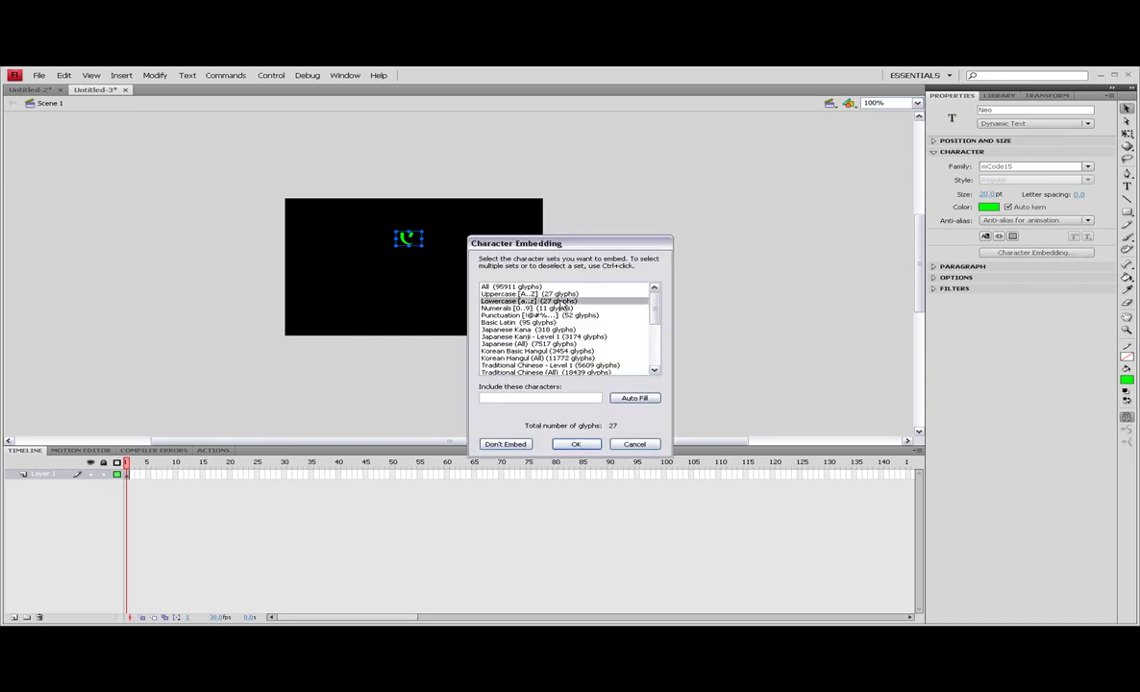
click(575, 444)
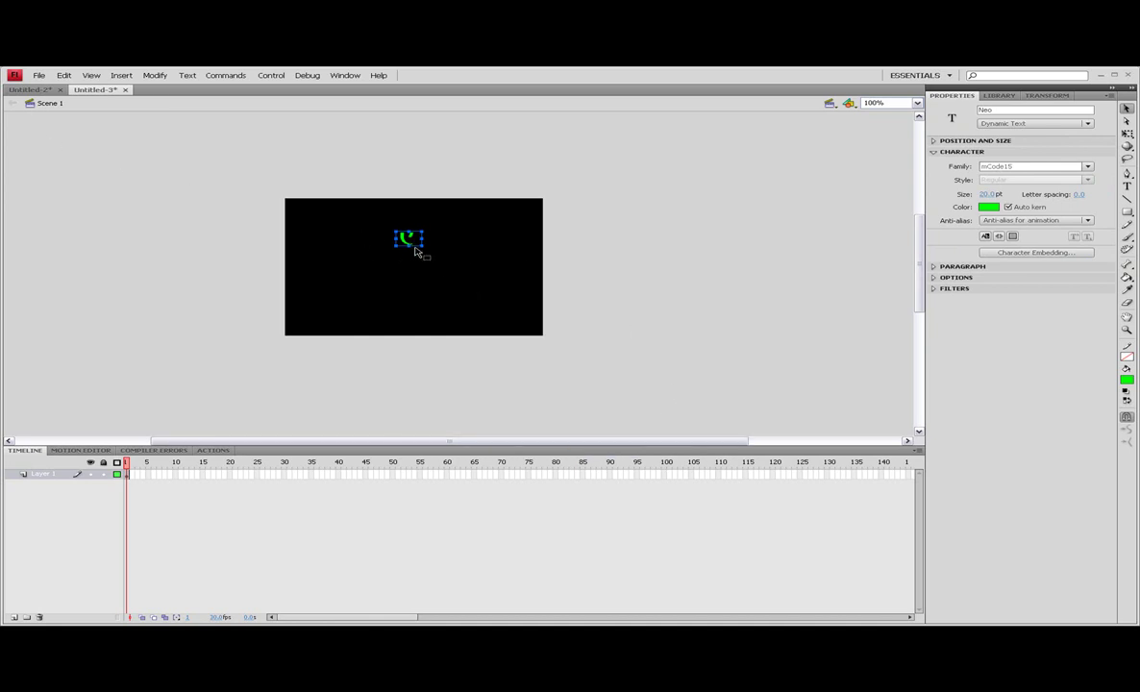
- Convert the Neo field to a movie clip the_one, give it instance name the_one, and reselect it
key(F8)
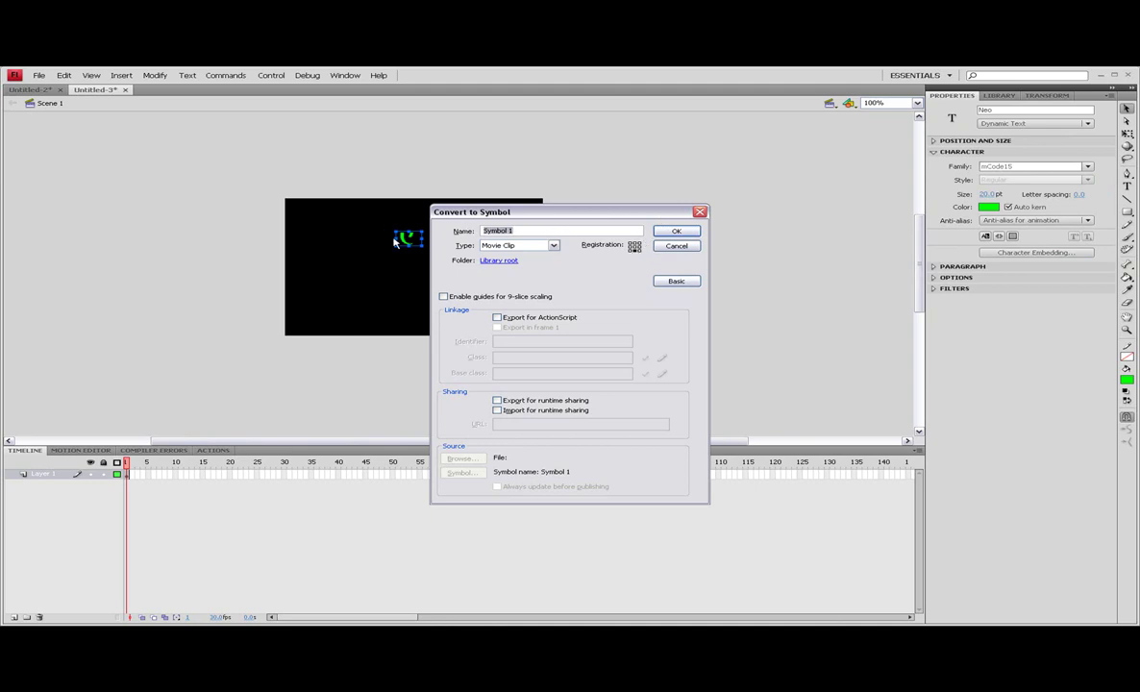
text(the_one)
click(672, 231)
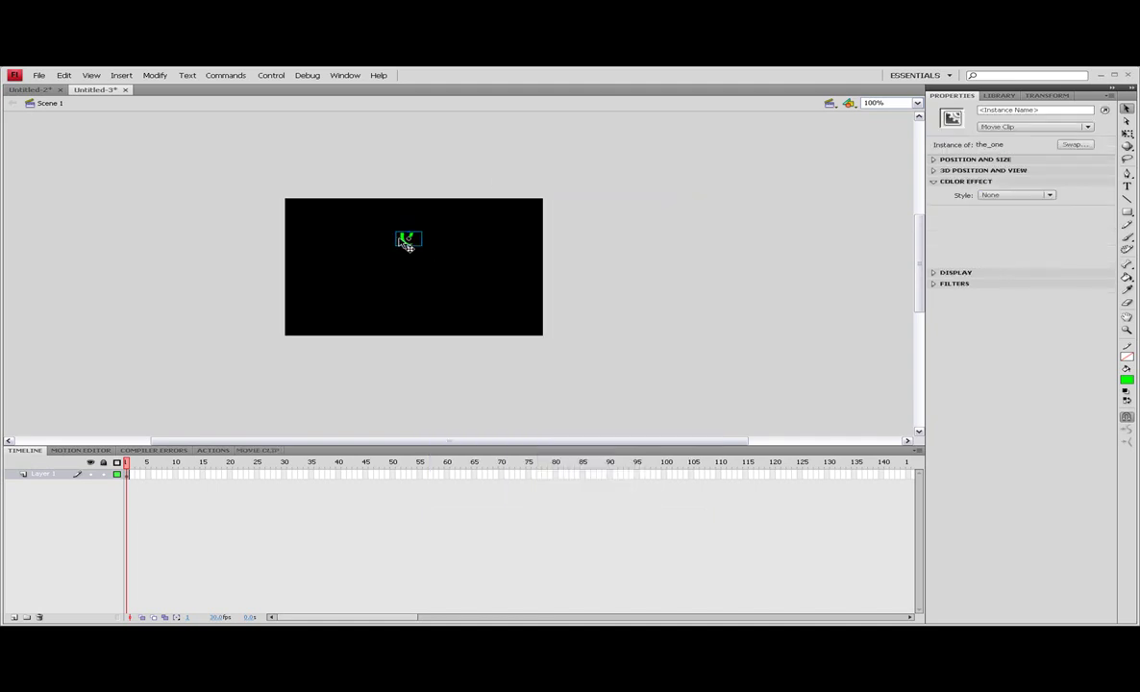
click(990, 111)
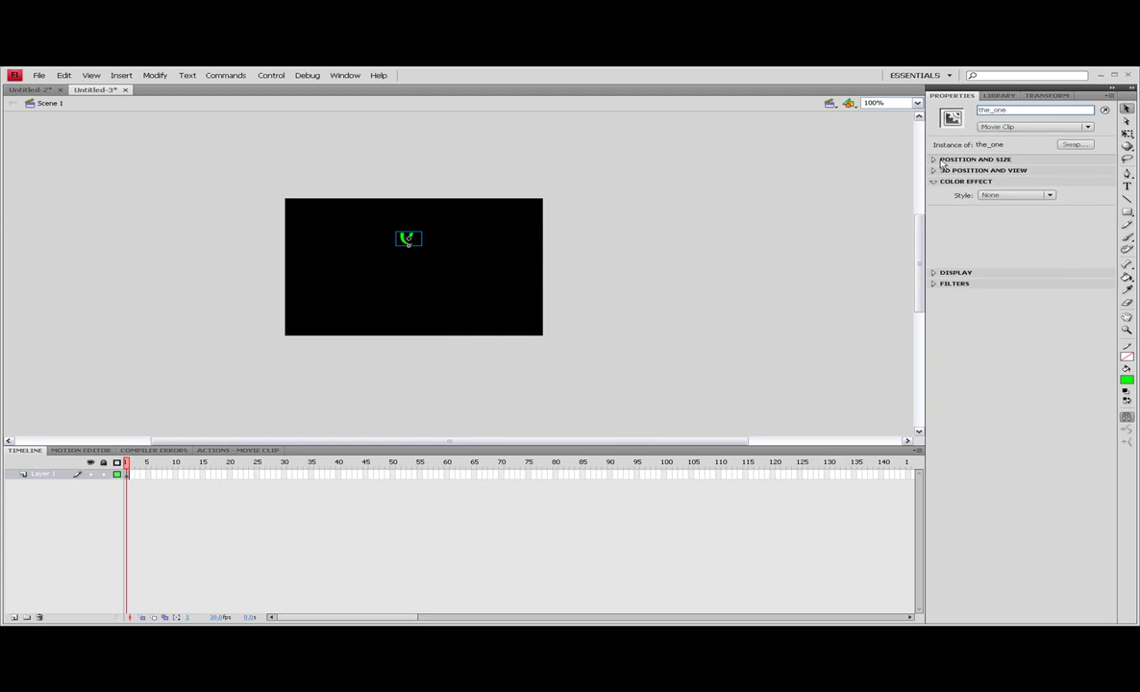
click(435, 241)
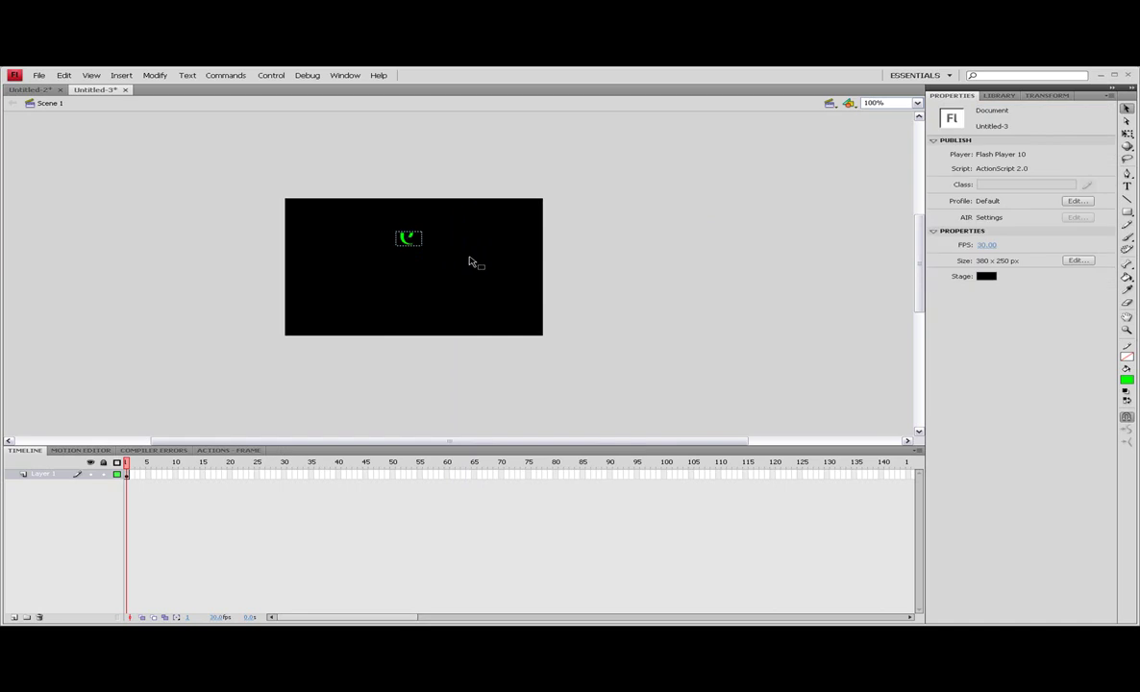
click(408, 243)
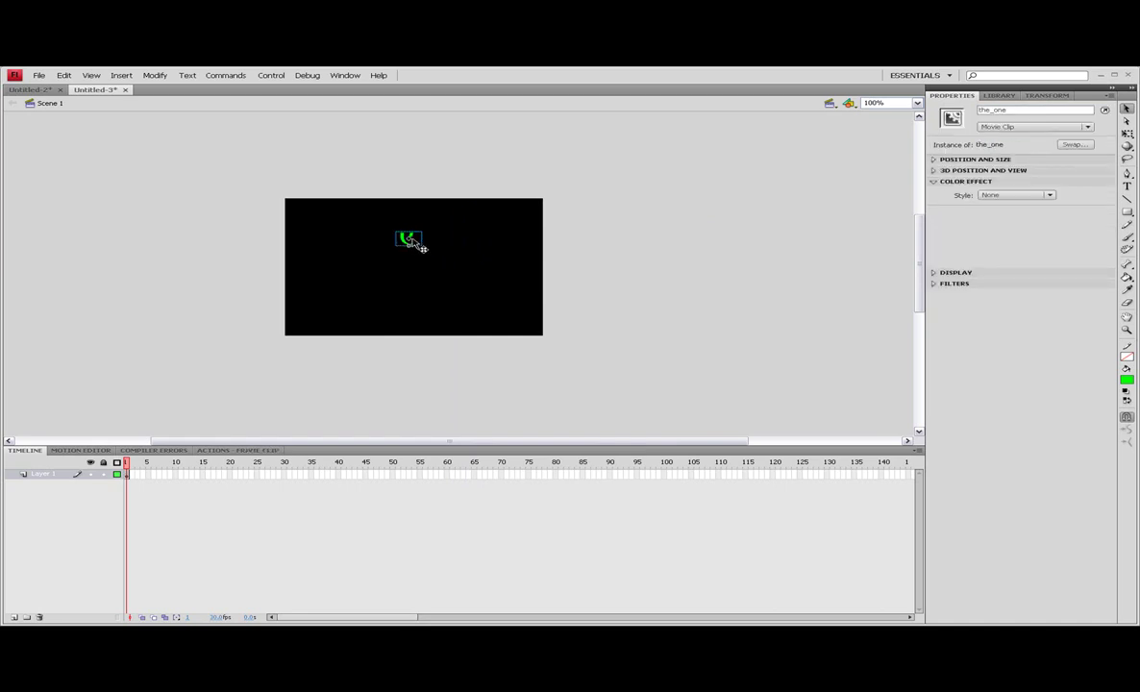
- Wrap the_one in a movie clip one_pod, exported for ActionScript with identifier one_pod
key(F8)
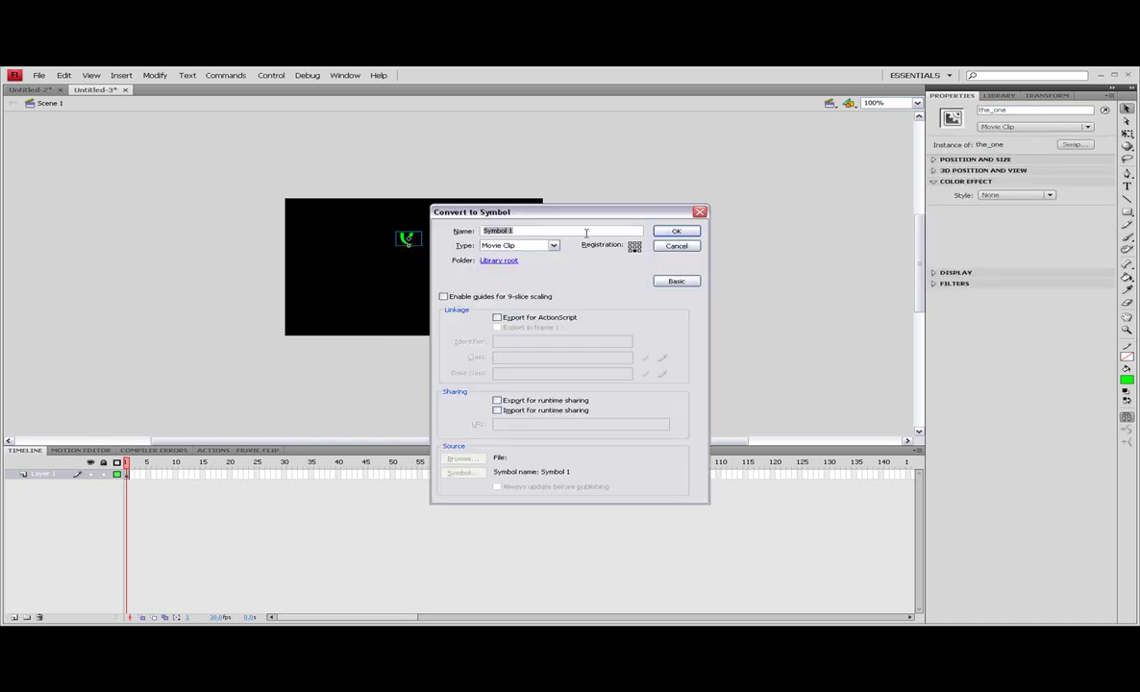
text(one_pod)
click(497, 319)
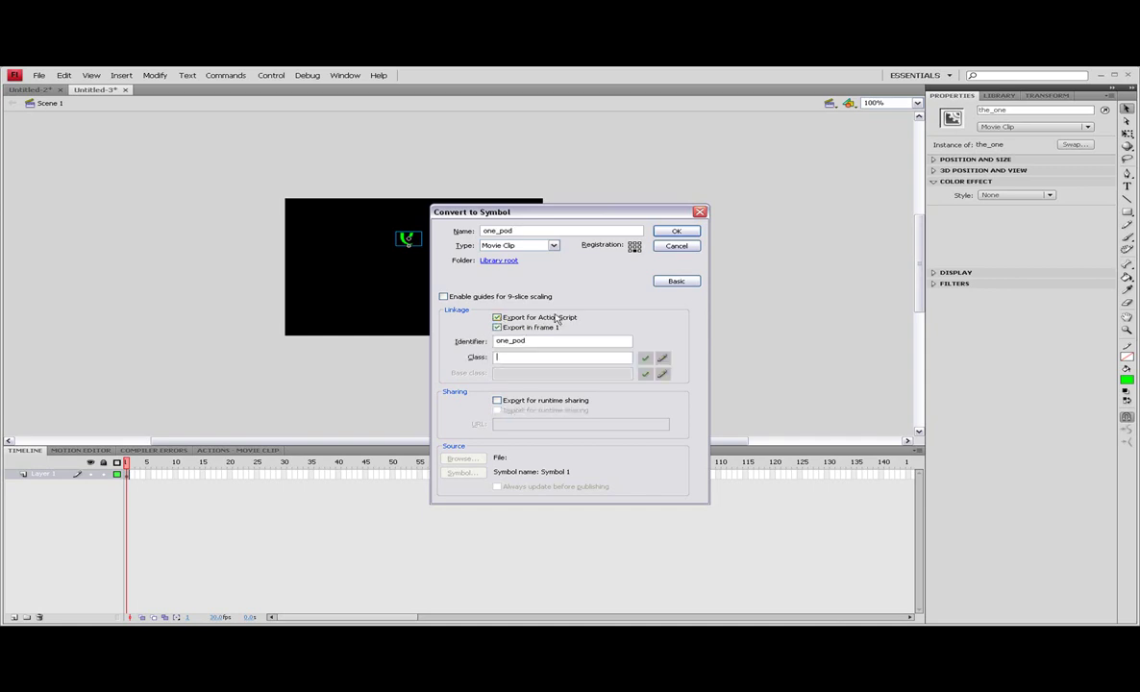
click(675, 283)
click(676, 281)
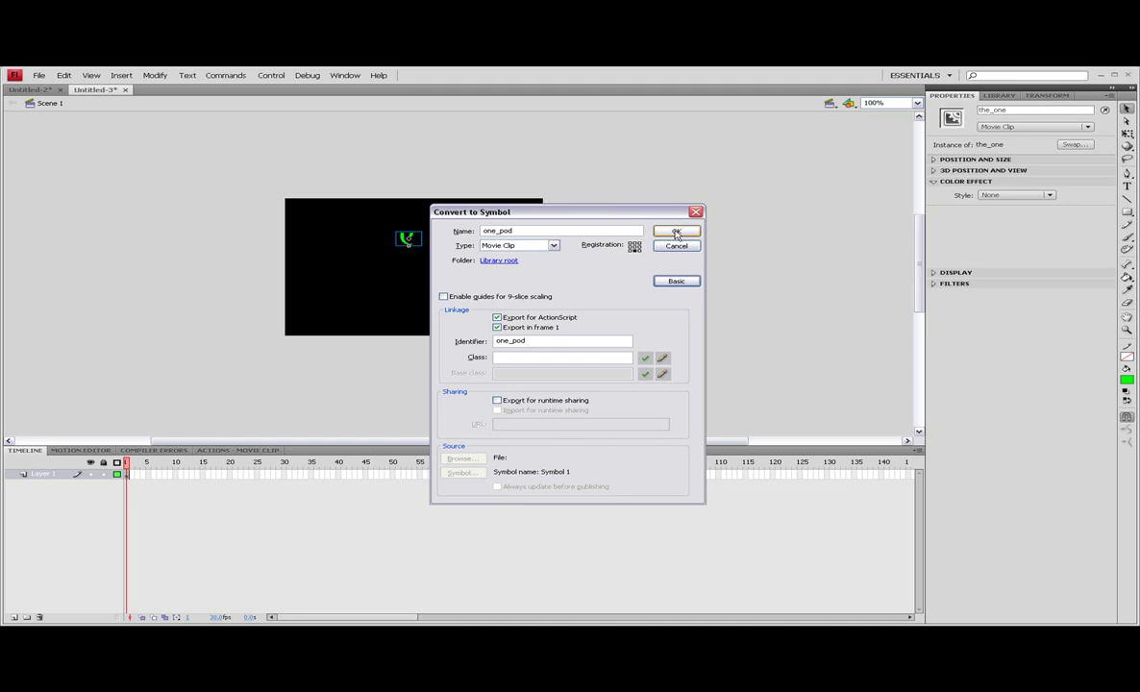
click(676, 233)
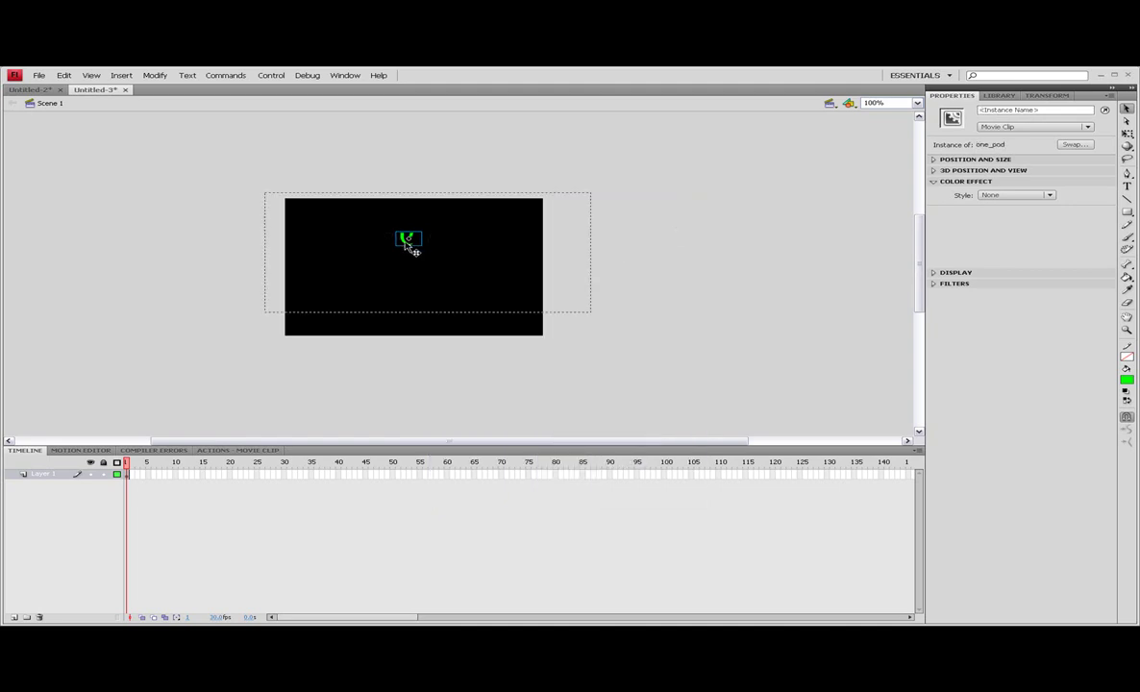
- Inside one_pod, add keyframes at frames 10 and 20
double_click(410, 242)
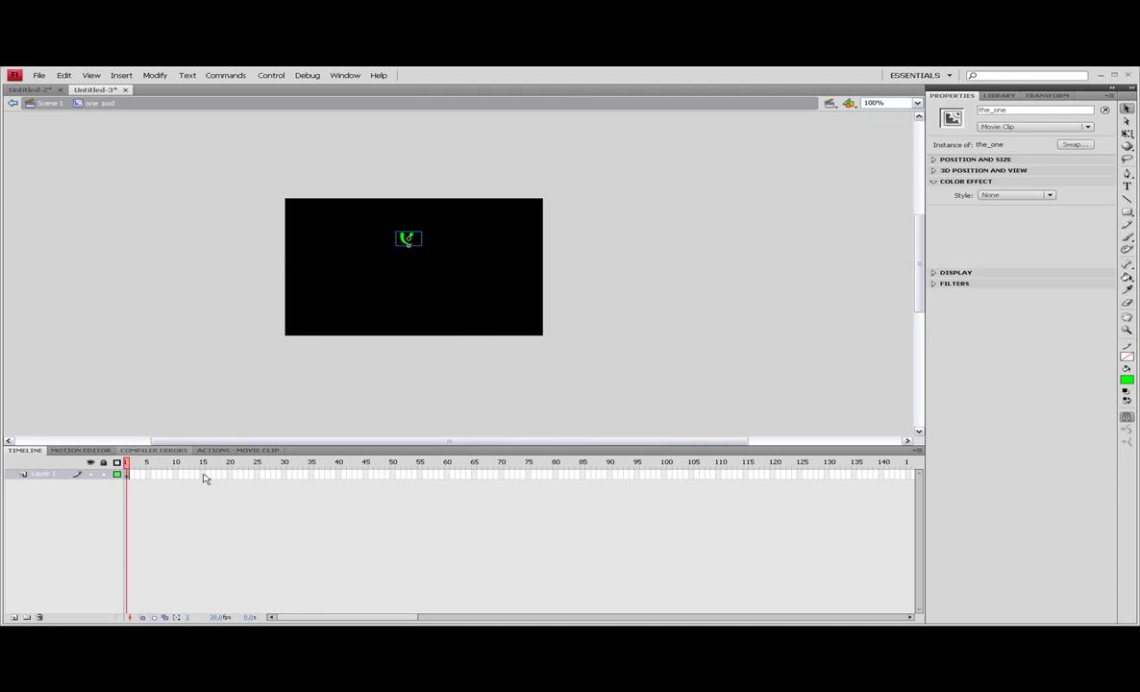
click(176, 481)
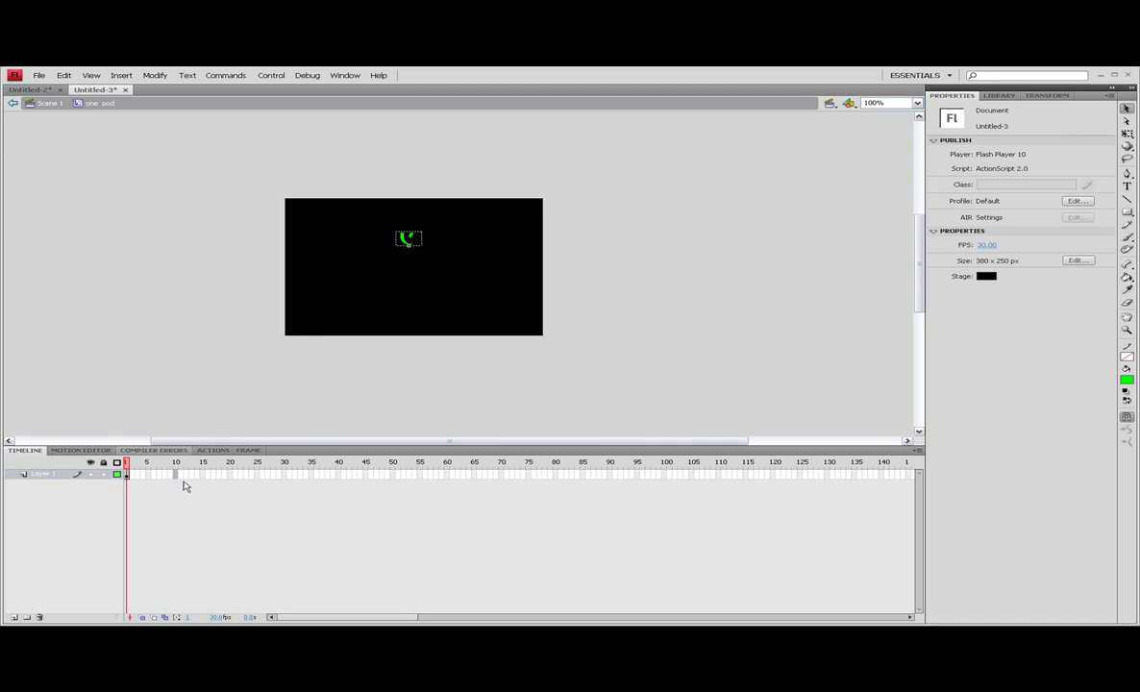
key(F6)
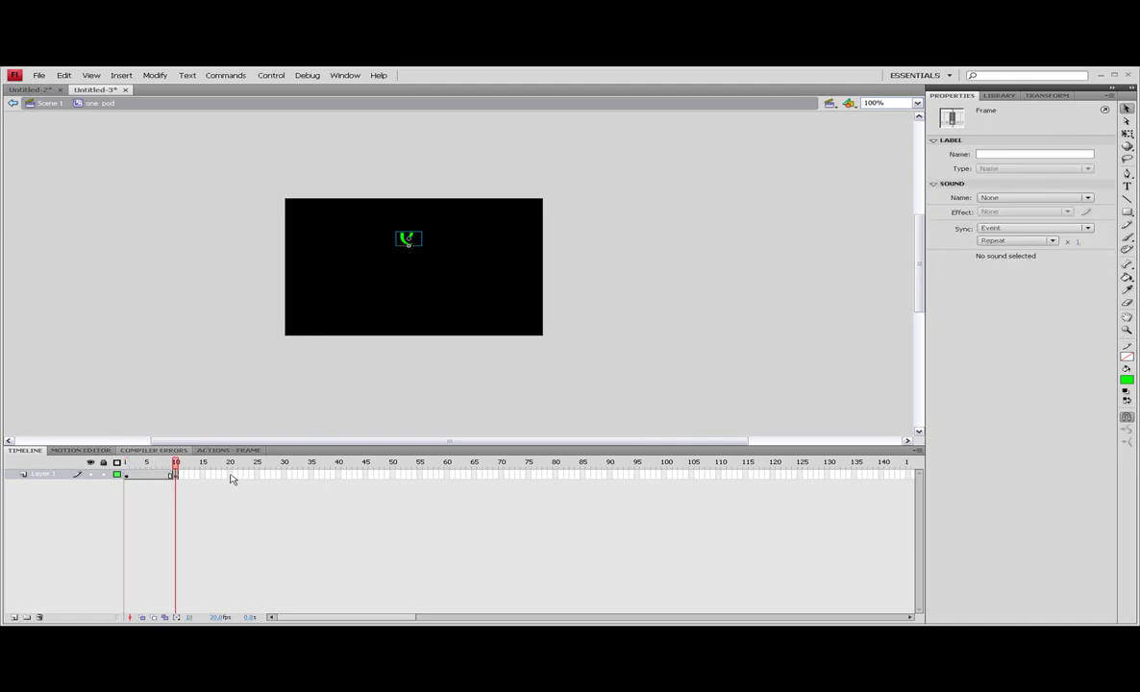
click(231, 475)
key(F6)
- Return to frame 10 and select the_one clip there
click(175, 475)
click(490, 237)
click(408, 241)
double_click(410, 242)
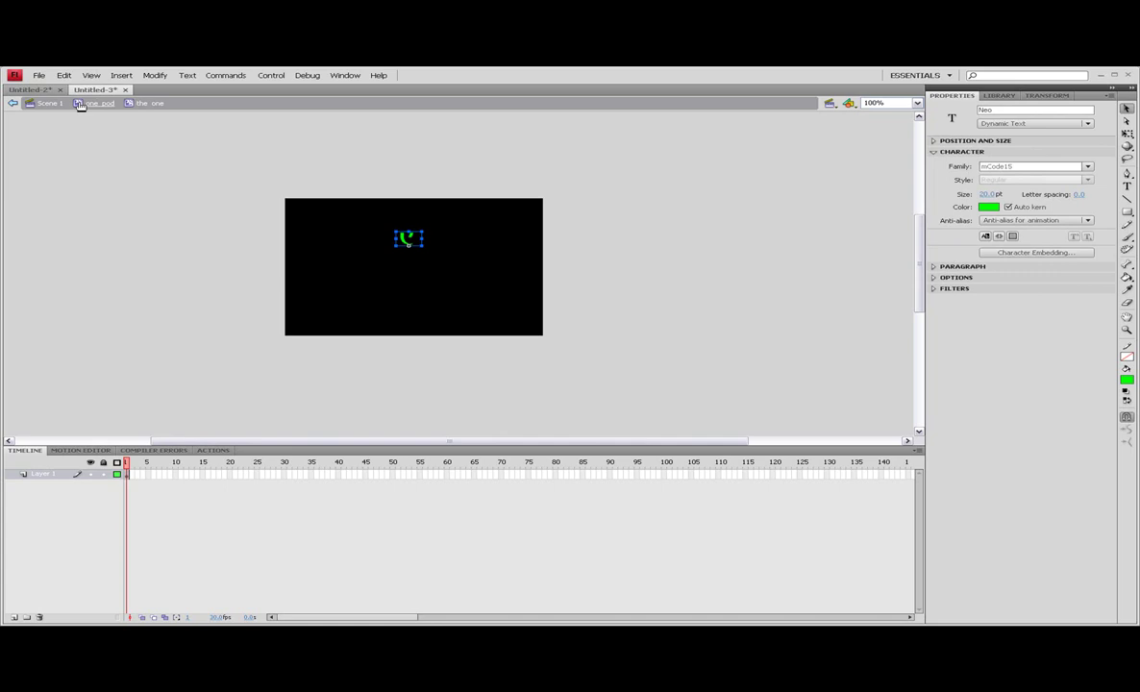
double_click(471, 196)
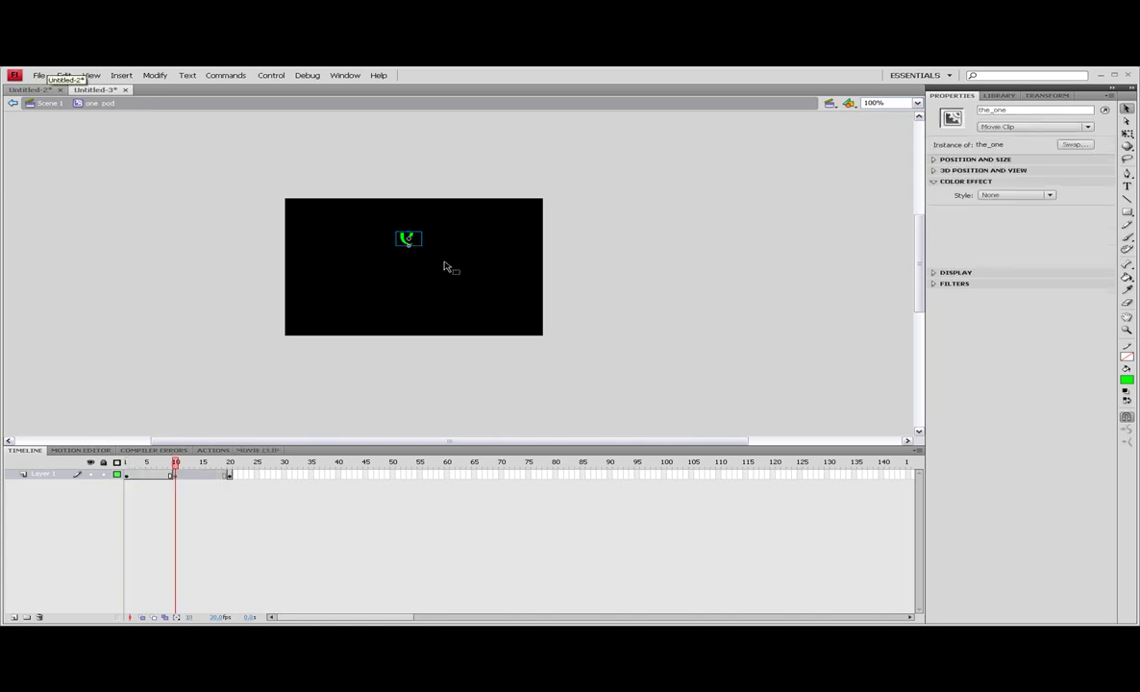
click(448, 264)
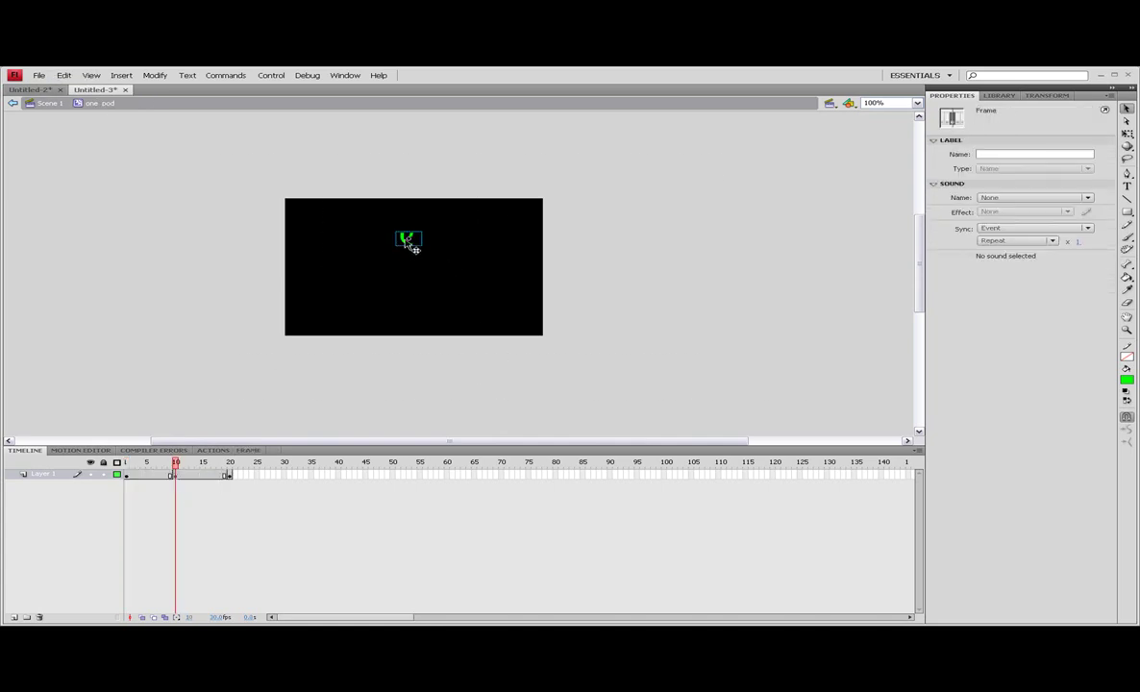
click(410, 246)
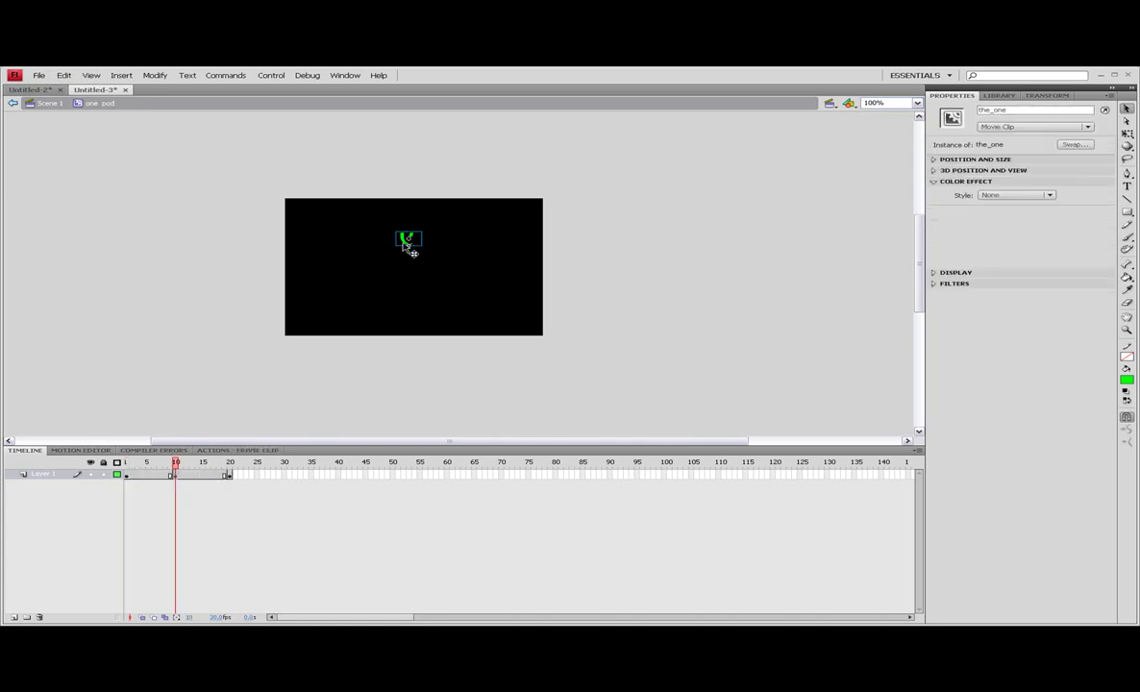
- Apply a 75% white Tint (RGB 255, 255, 255) to the_one at frame 10
click(1033, 196)
click(998, 225)
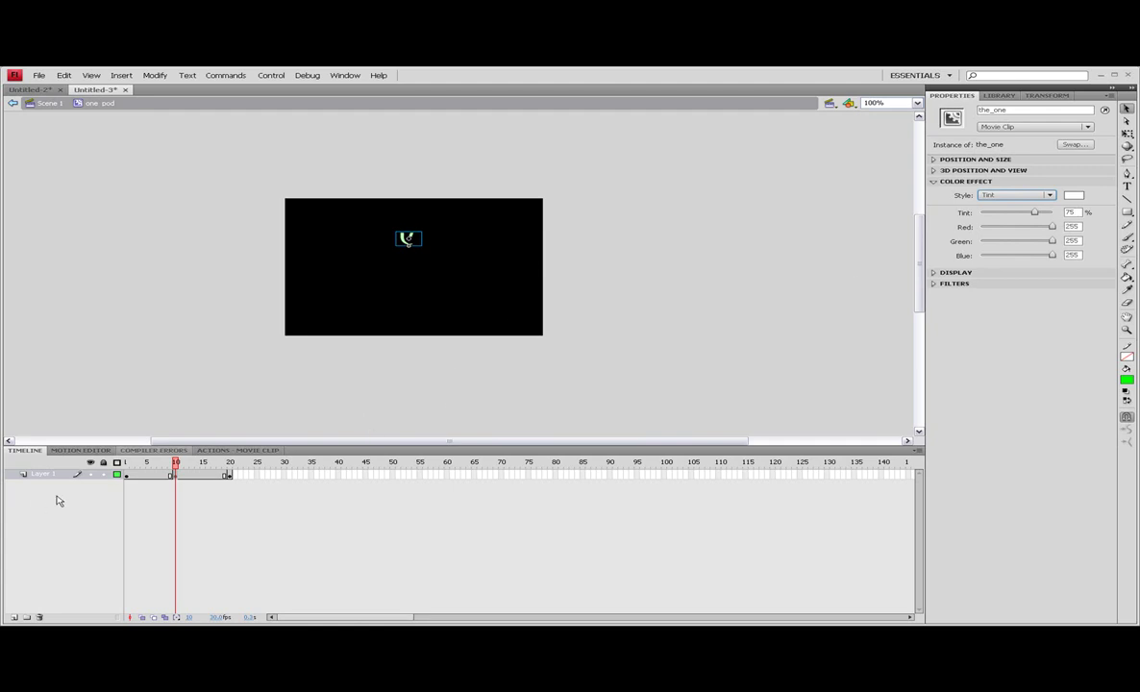
- Create classic tweens over one_pod's frames 1–10 and 10–20
right_click(152, 474)
click(197, 260)
right_click(214, 474)
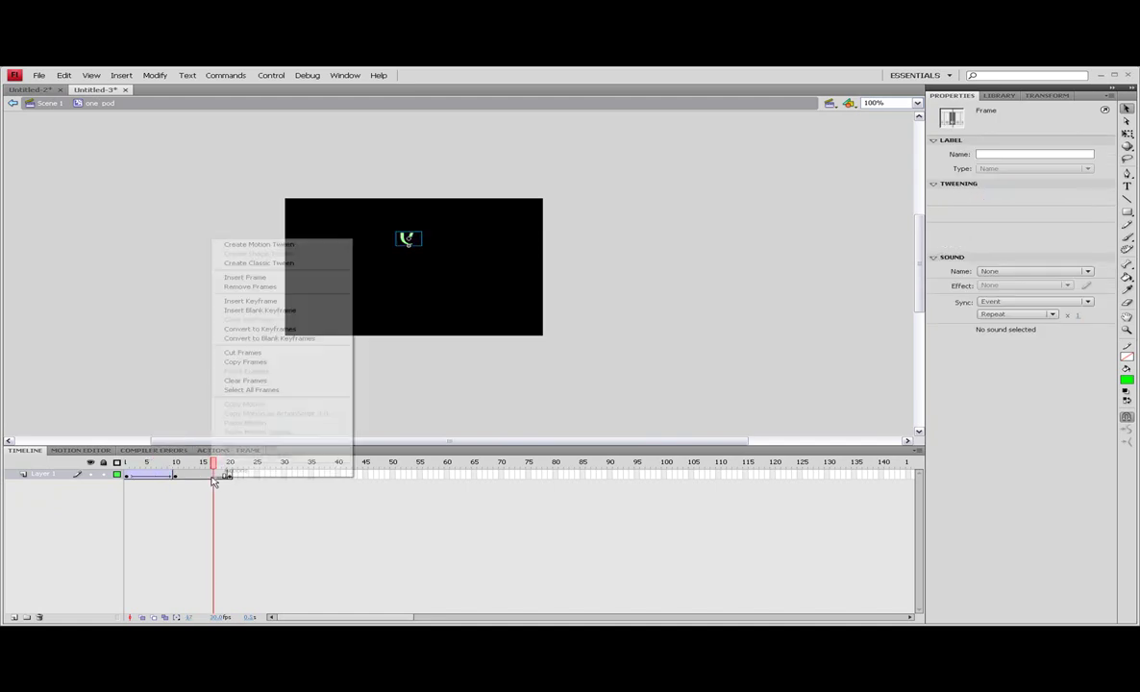
click(221, 260)
- Set the first tween's ease to 100 and the second tween's ease to -100
click(159, 474)
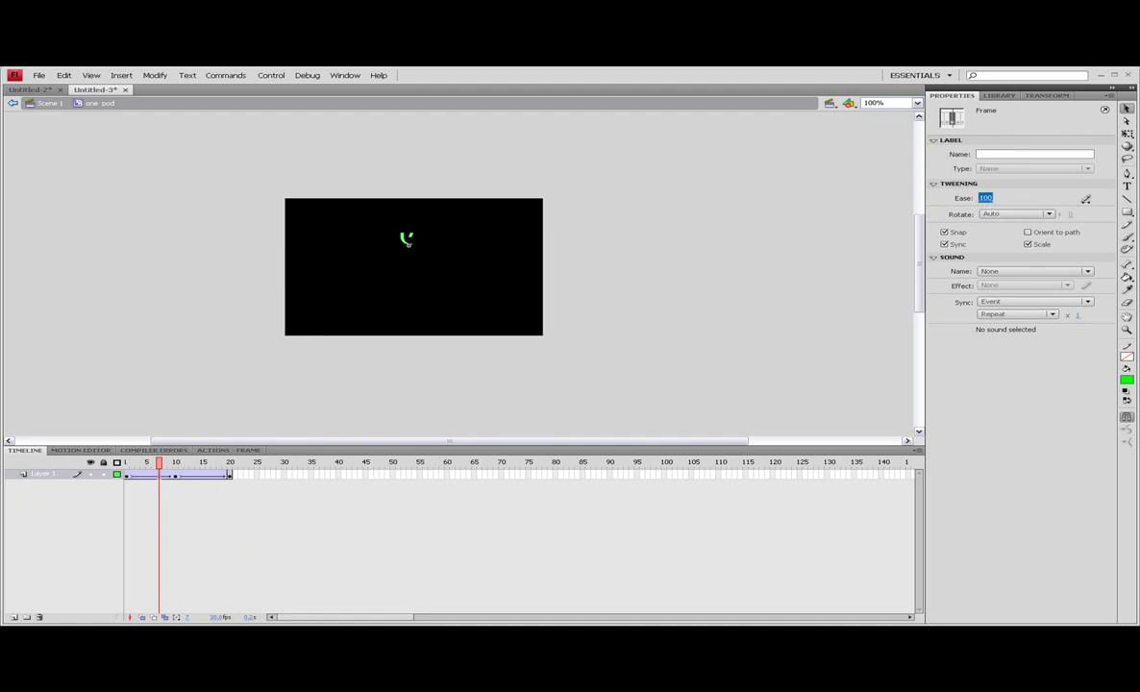
key(Return)
click(202, 475)
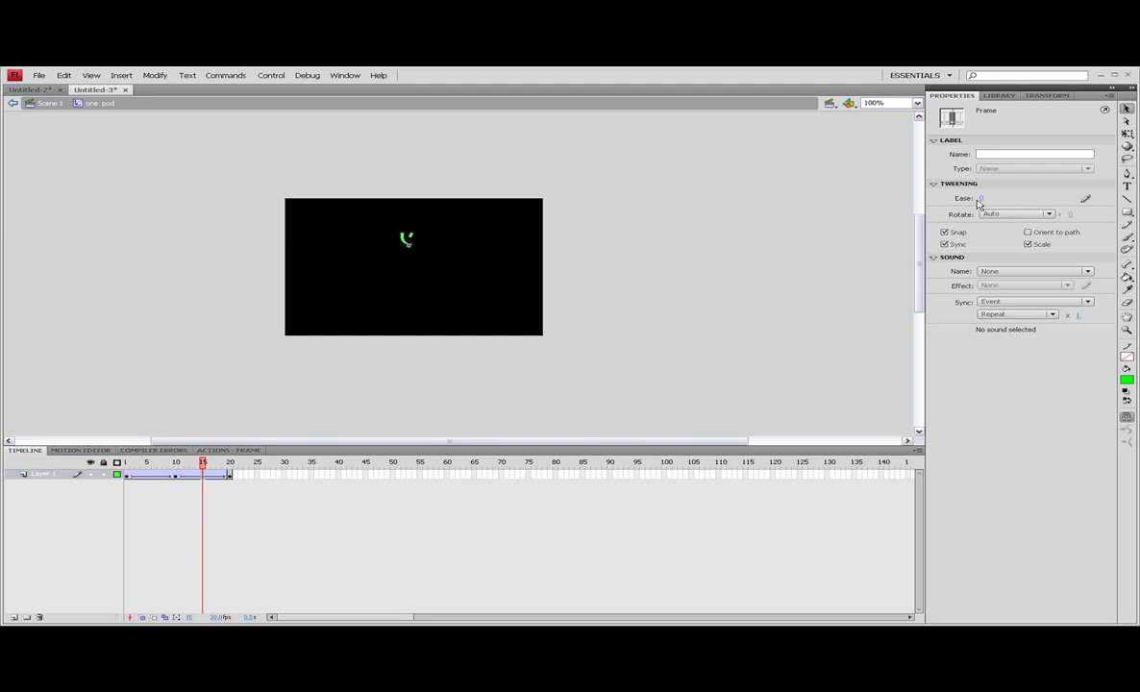
drag(982, 201, 964, 198)
drag(847, 205, 848, 210)
- Go back to Scene 1, delete the one_pod instance, and bring up frame 1's Actions editor
click(52, 107)
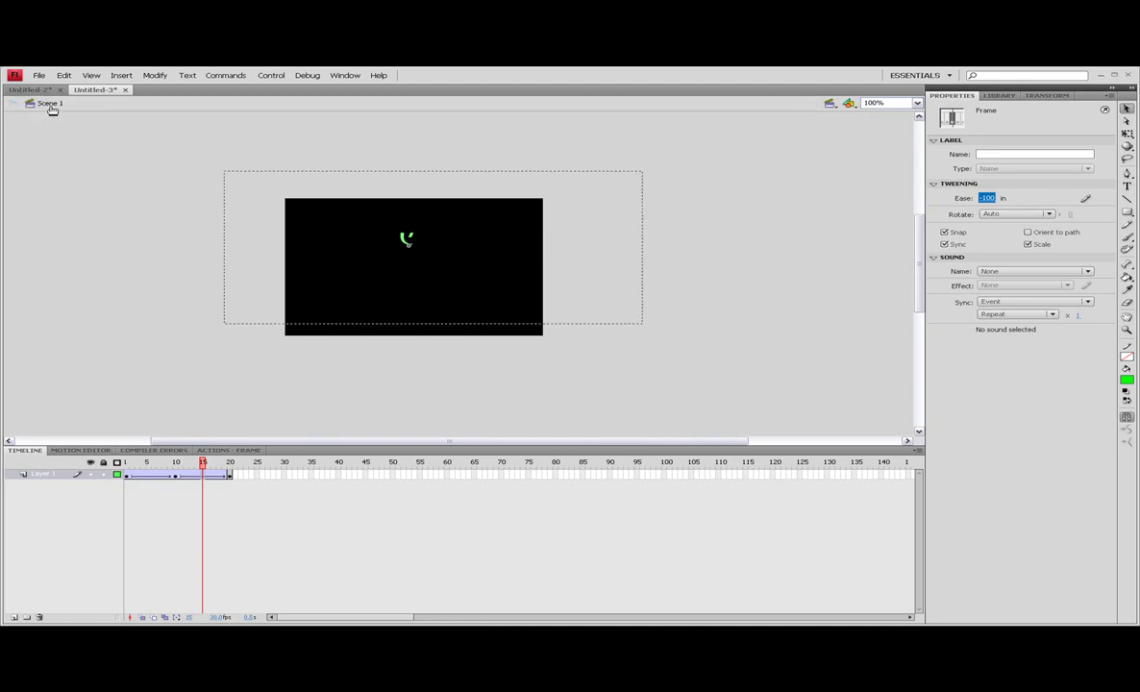
click(407, 247)
key(Delete)
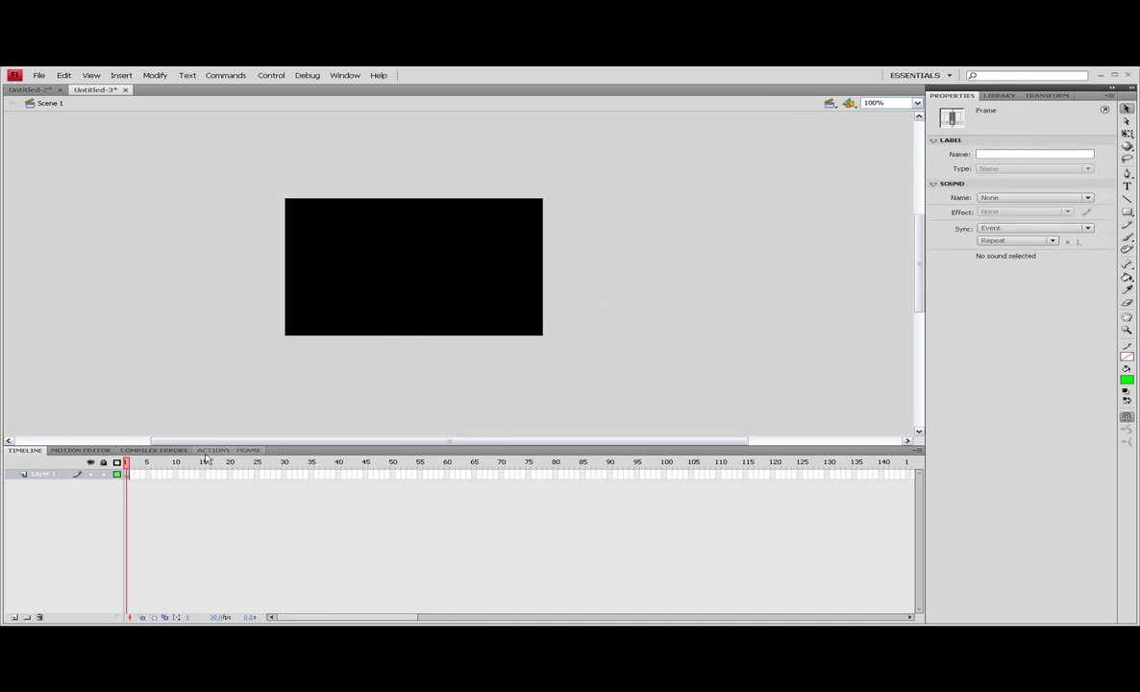
click(206, 452)
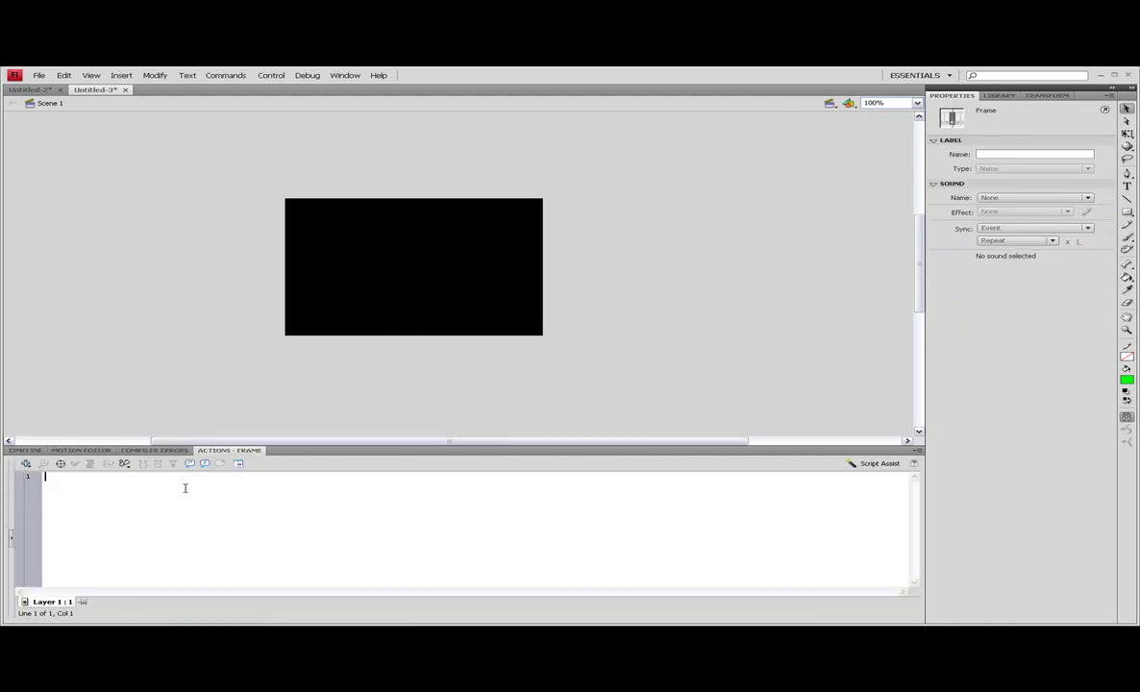
- Paste the 85-line Matrix ActionScript into frame 1, review it, and return to the Timeline
key(ctrl+v)
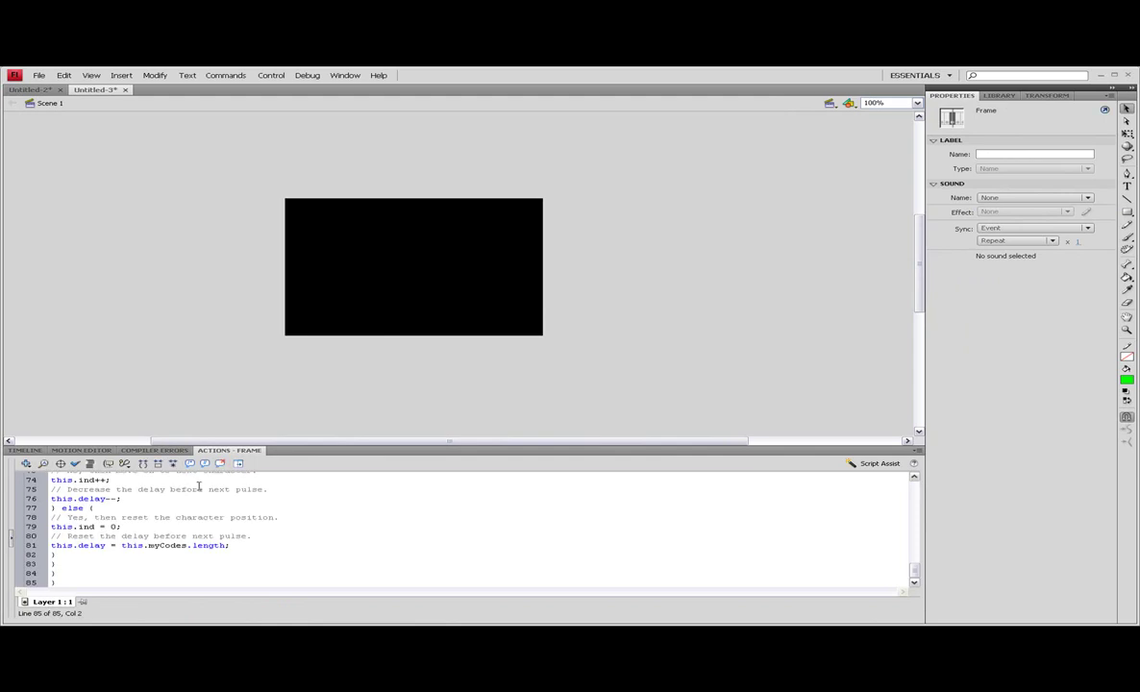
scroll(304, 521, up, 4)
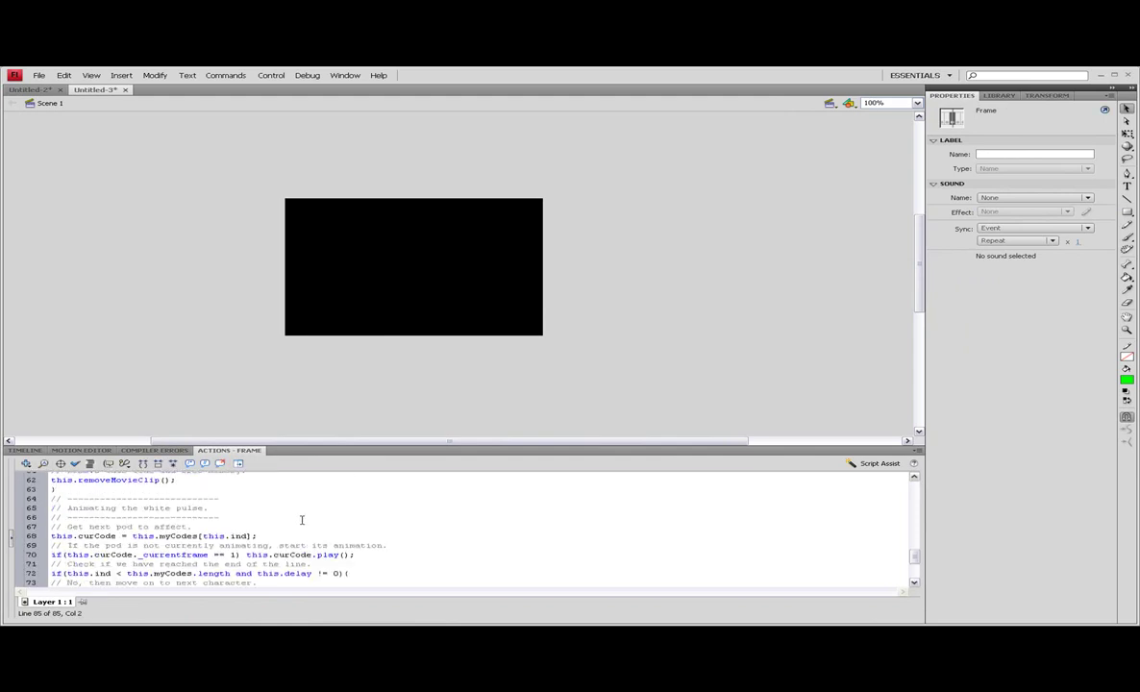
scroll(301, 520, up, 15)
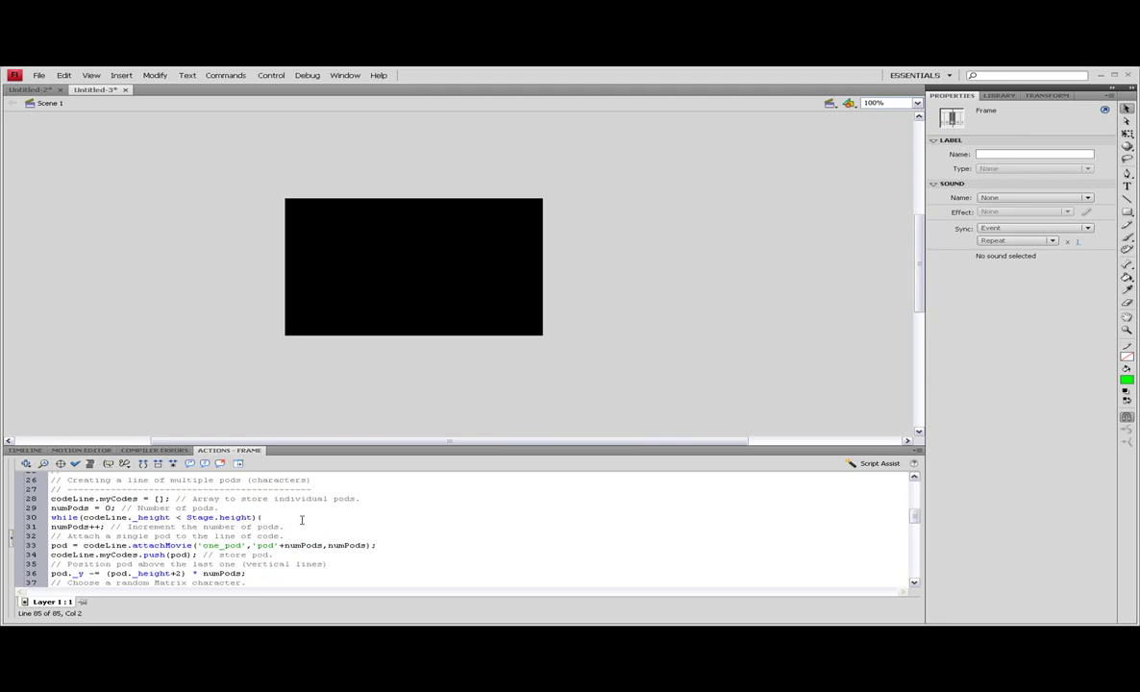
scroll(301, 520, up, 6)
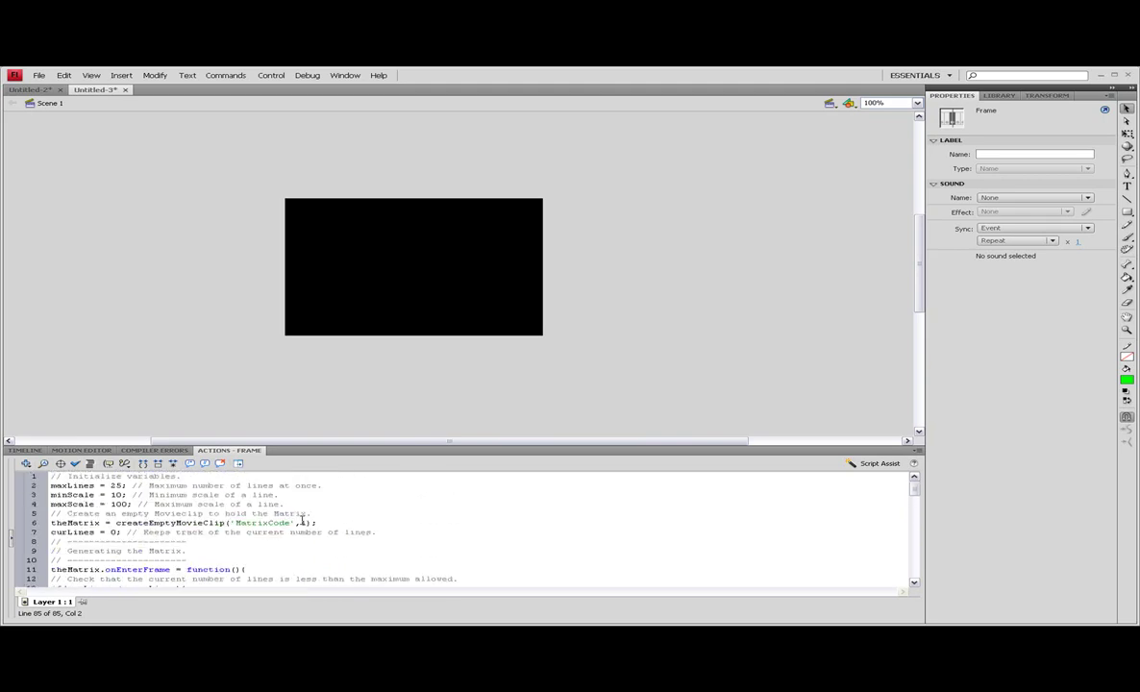
scroll(302, 520, down, 16)
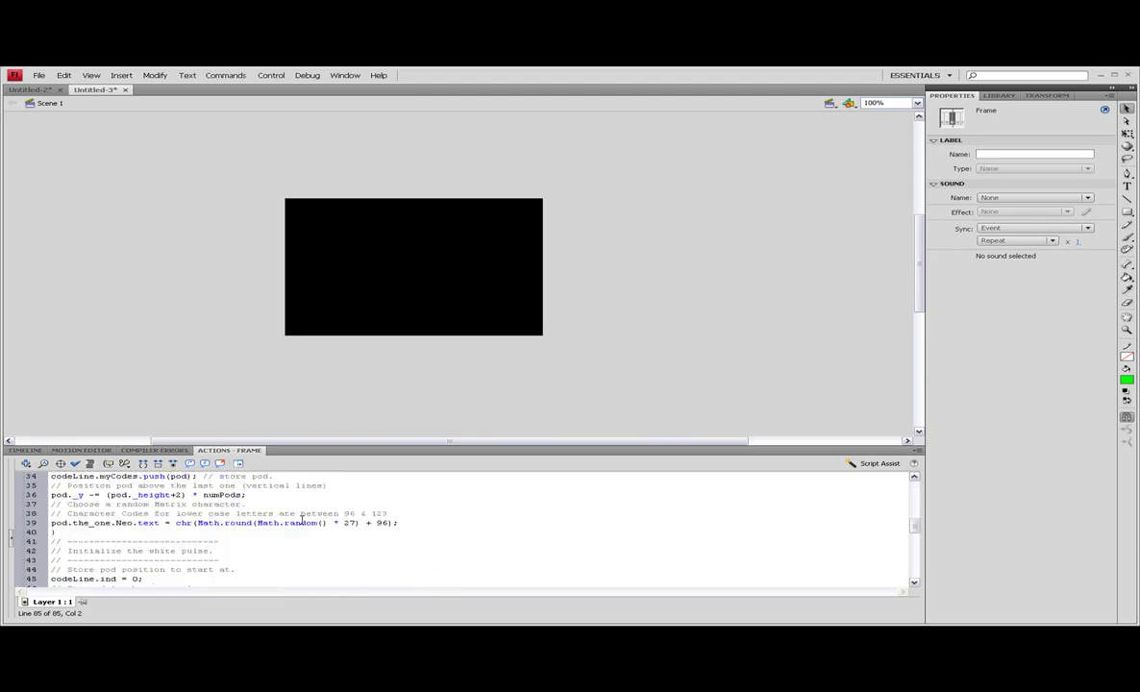
scroll(300, 520, down, 8)
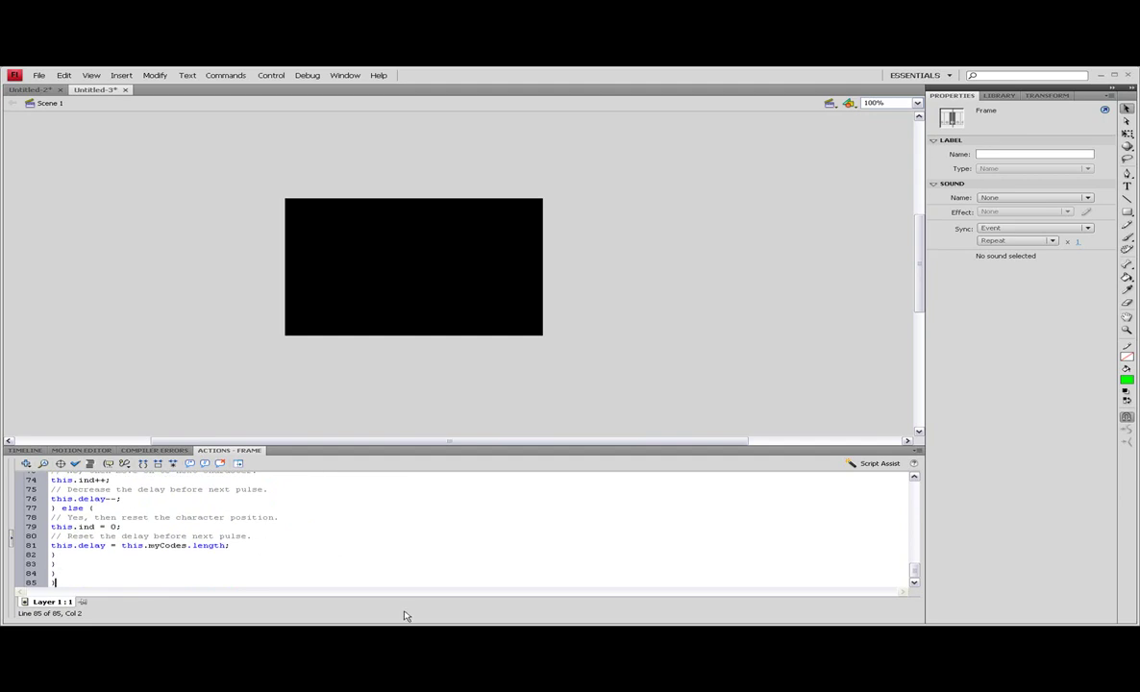
click(23, 450)
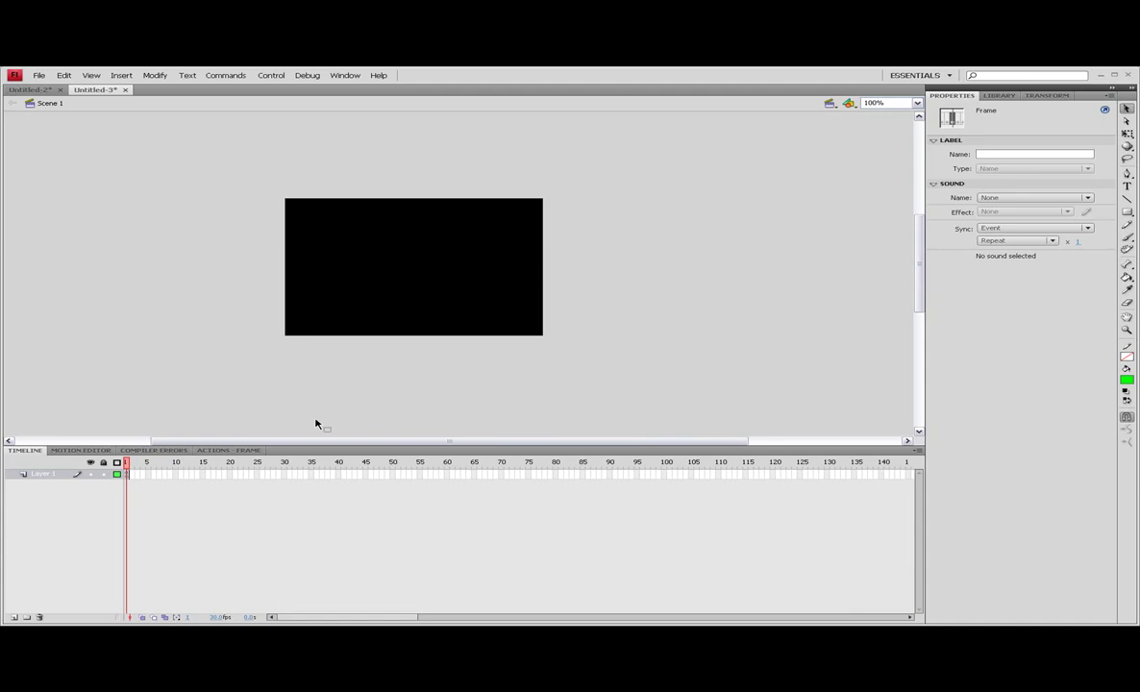
- Test the movie and watch the green code stream down in the preview window
key(ctrl+Return)
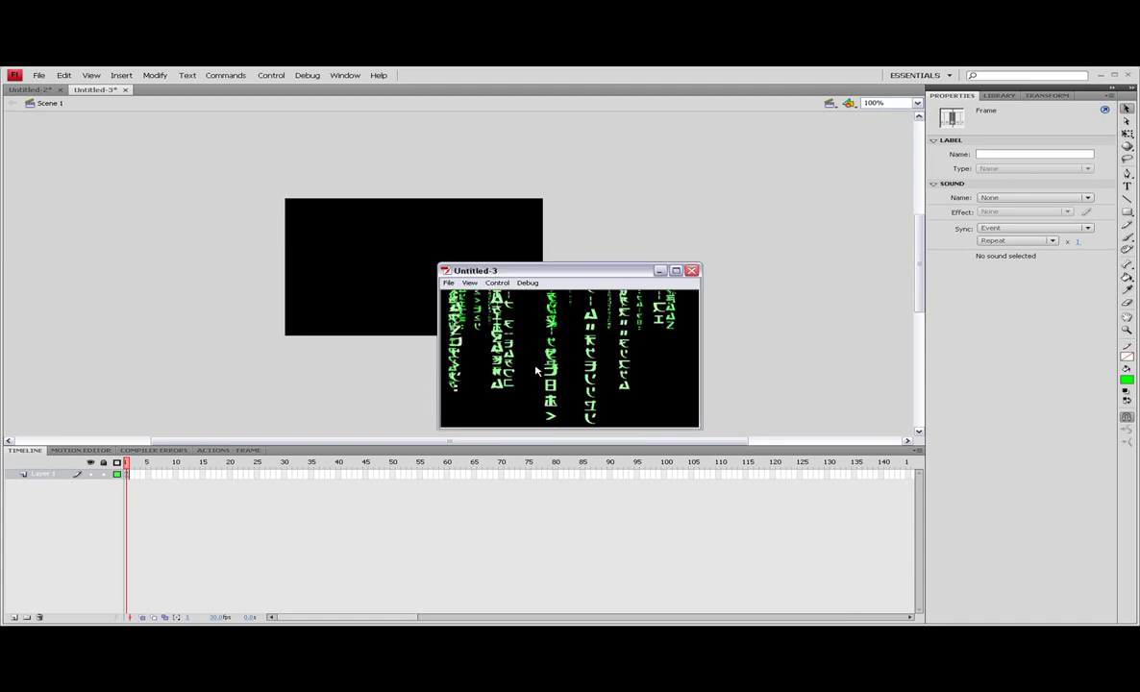
drag(595, 272, 559, 269)
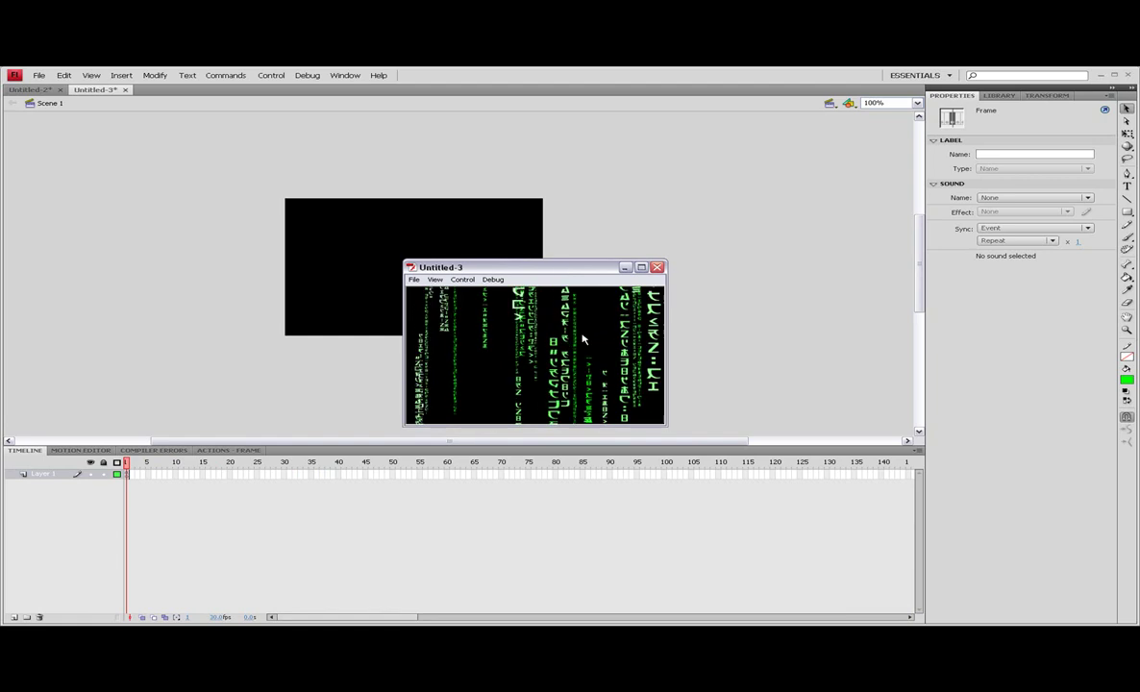